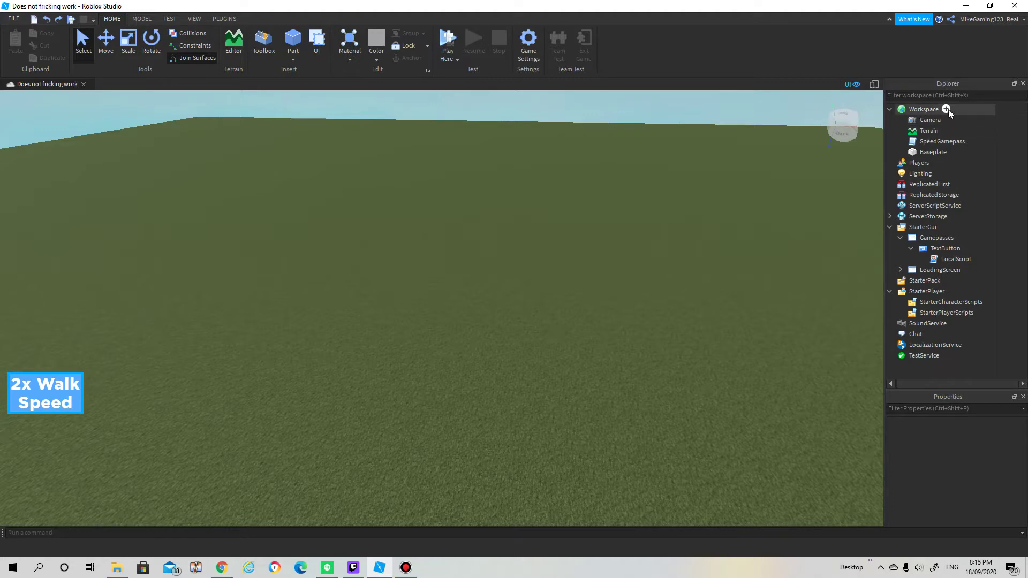
Insert a Script under Workspace and rename it SpeedGamepass2
click(946, 109)
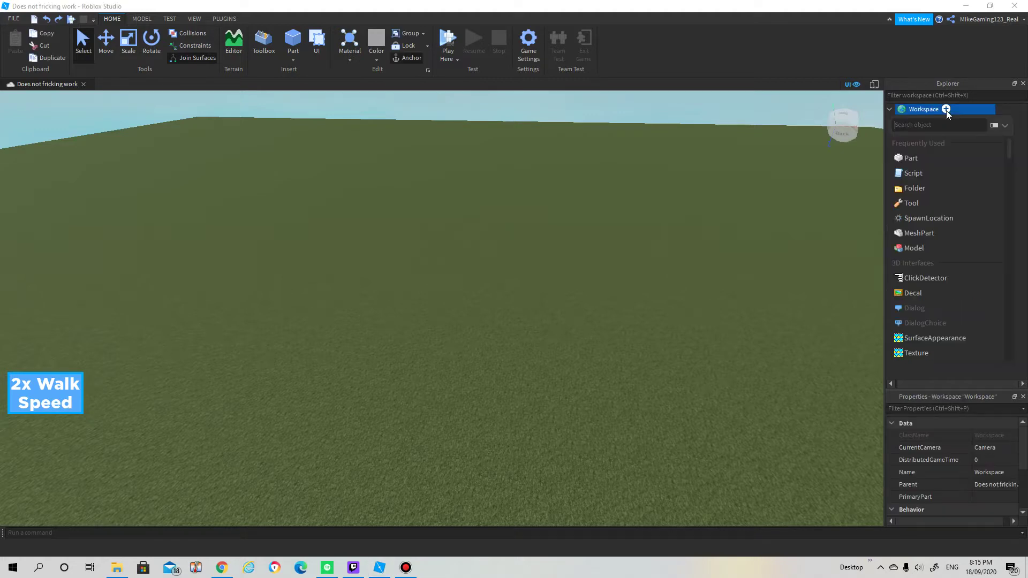
click(928, 178)
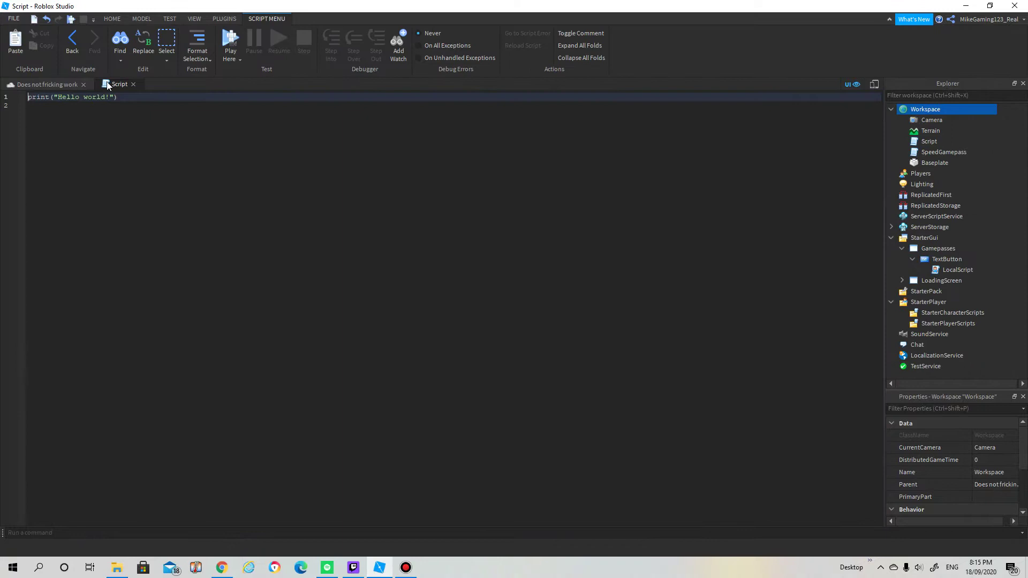
right_click(932, 140)
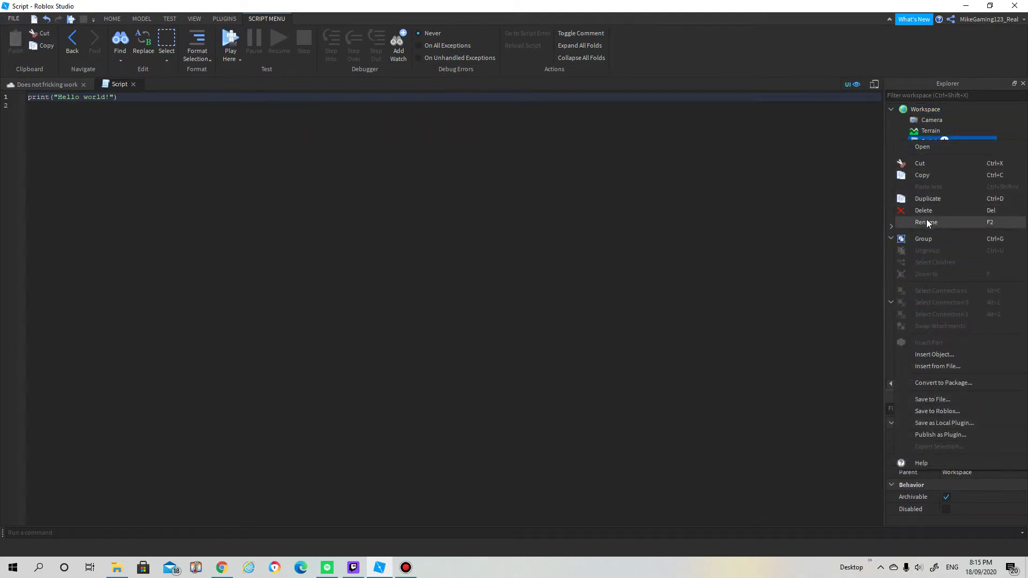
click(926, 220)
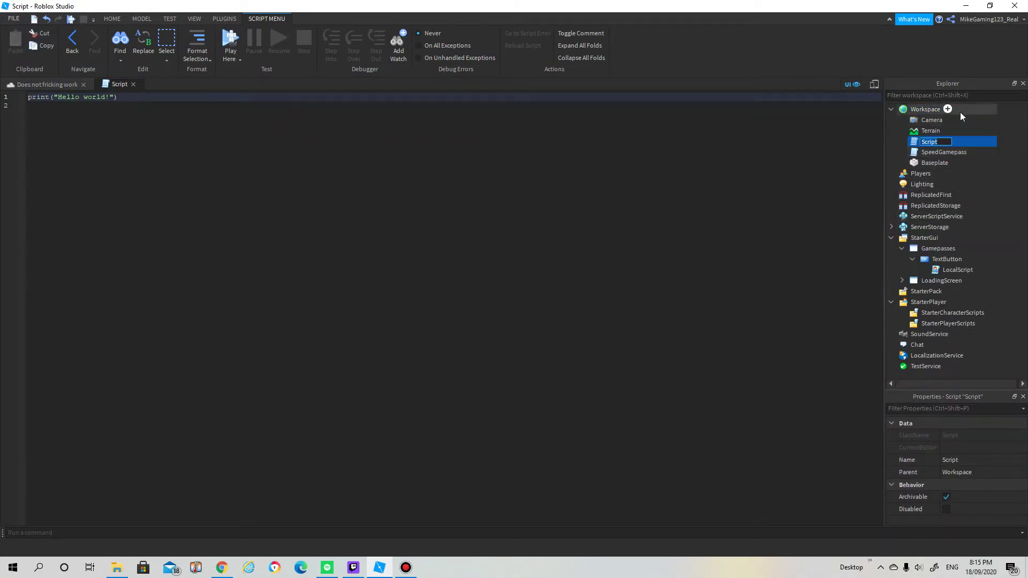
text(Speed)
text(Gamepas)
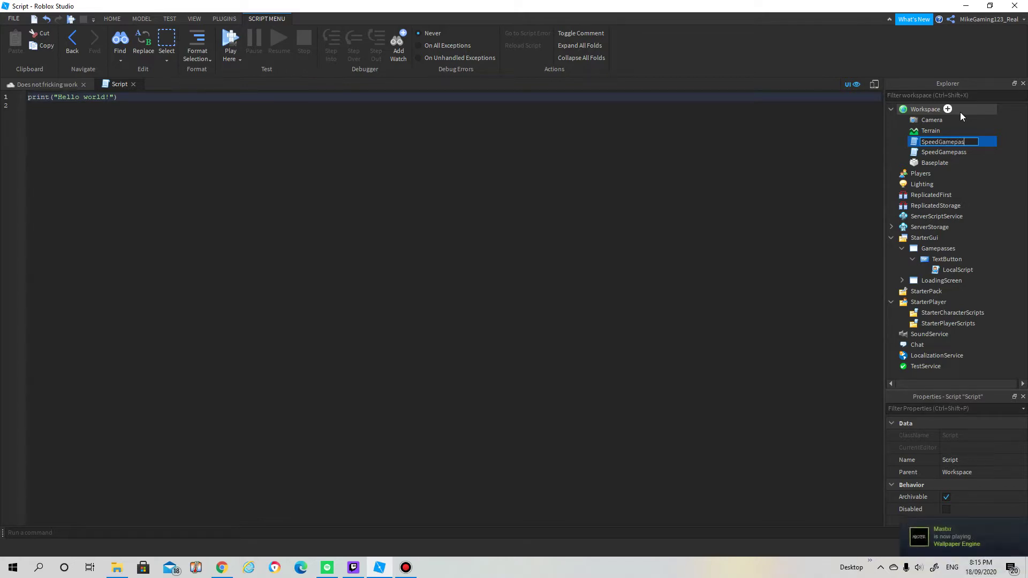
text(s2)
key(Return)
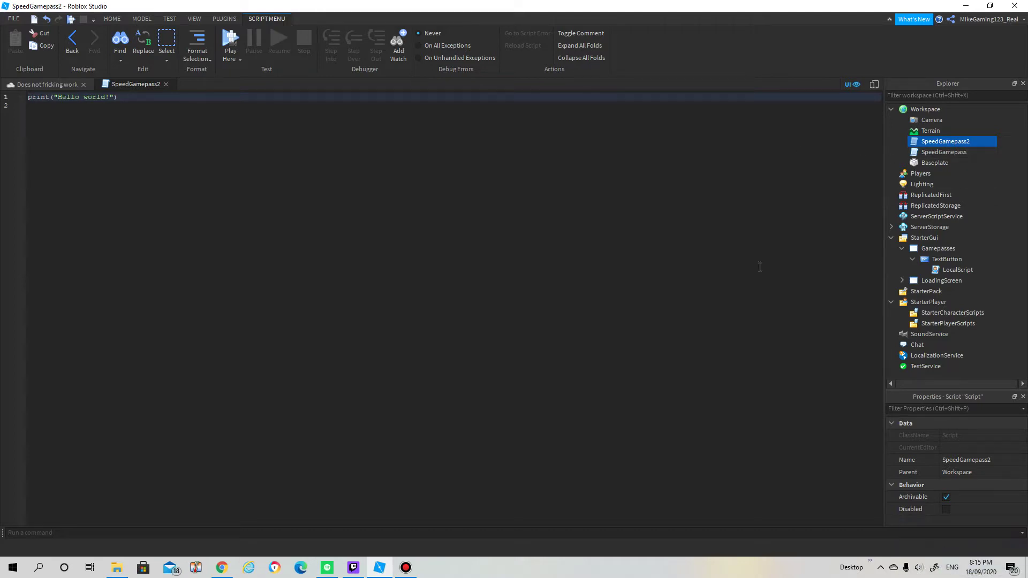
click(405, 567)
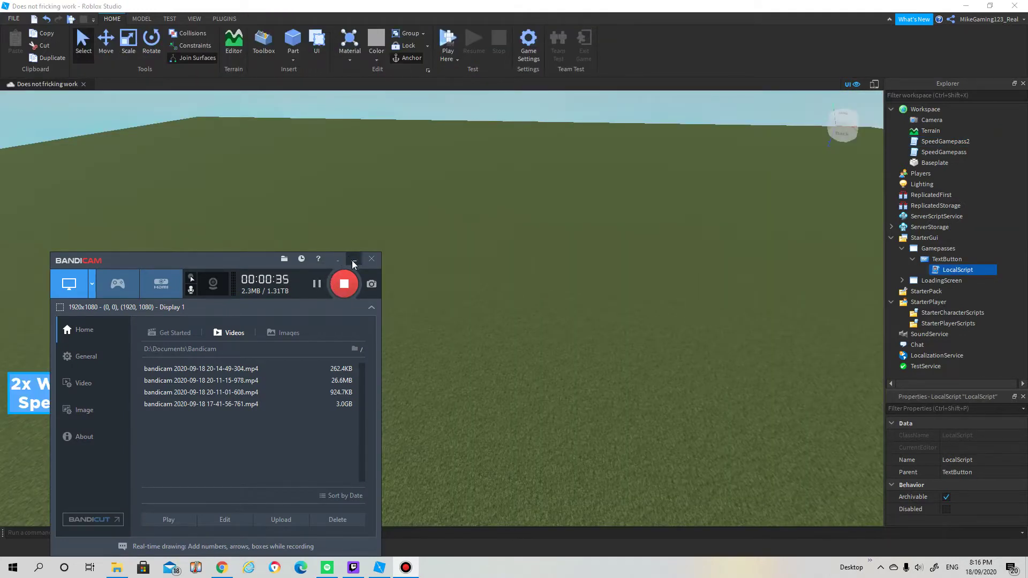
click(443, 238)
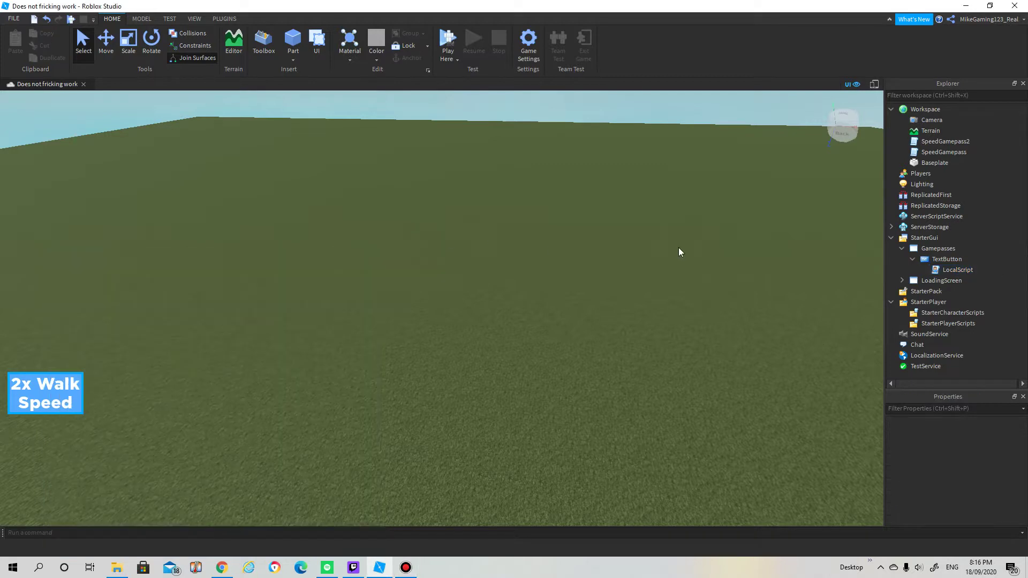
click(915, 249)
click(923, 239)
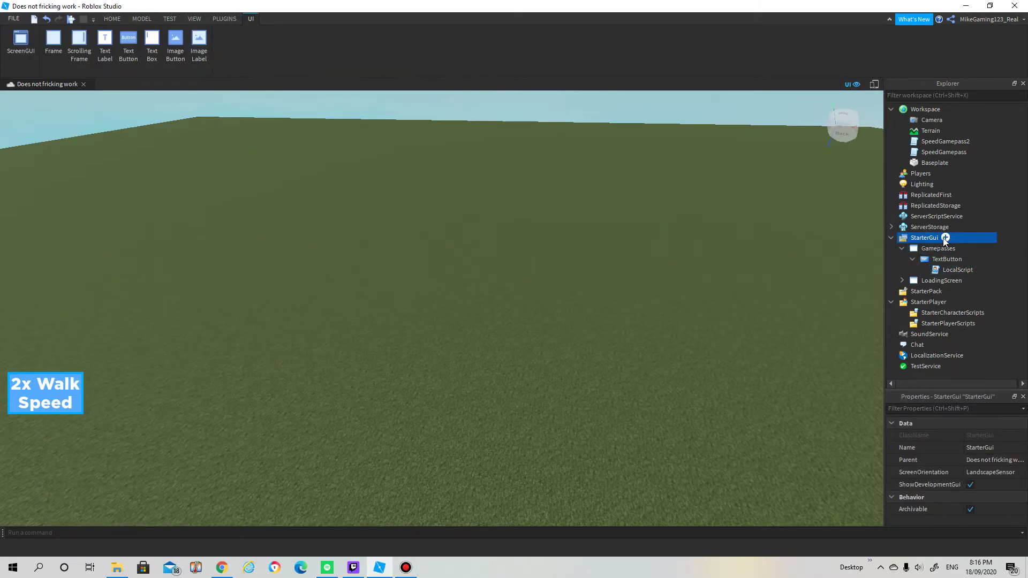
Add a ScreenGui to StarterGui and rename it GP
click(946, 237)
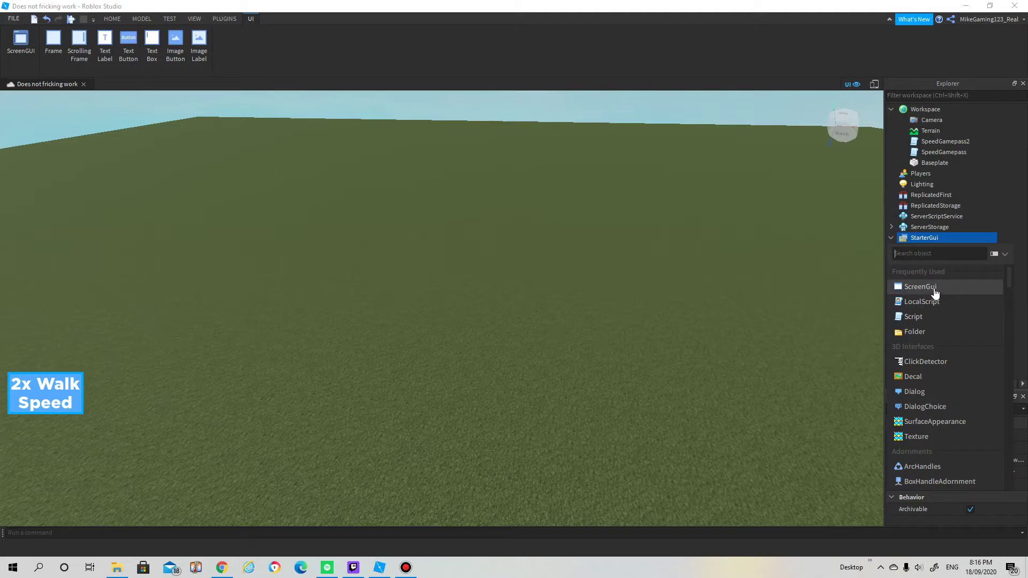
click(877, 287)
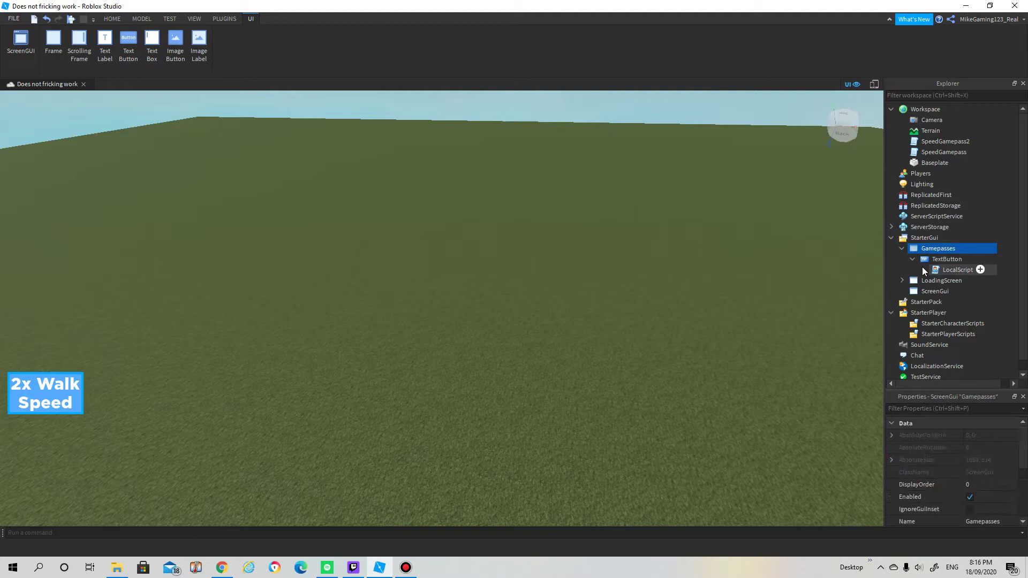
click(931, 291)
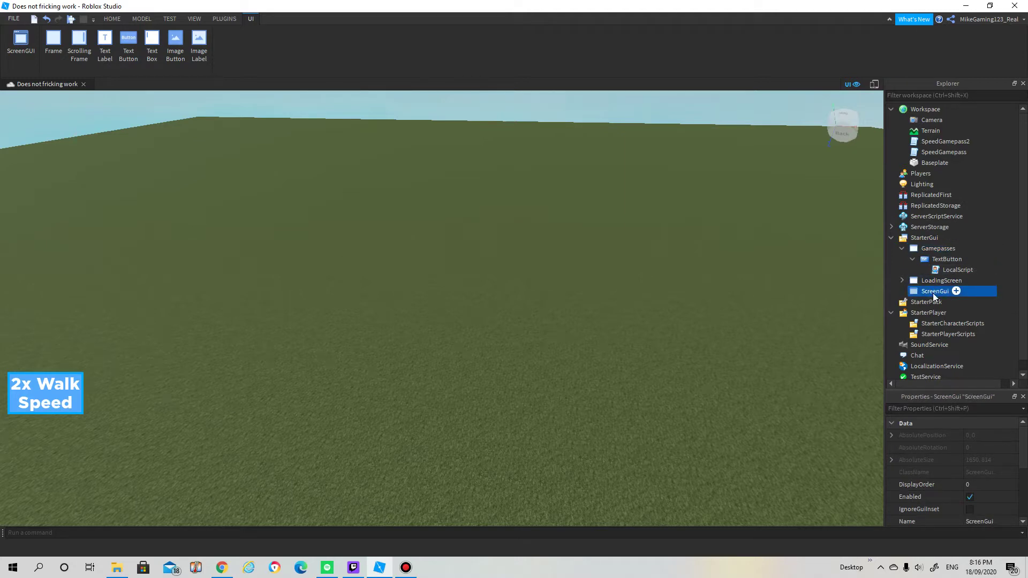
right_click(931, 291)
click(924, 65)
text(GP)
key(Return)
click(935, 291)
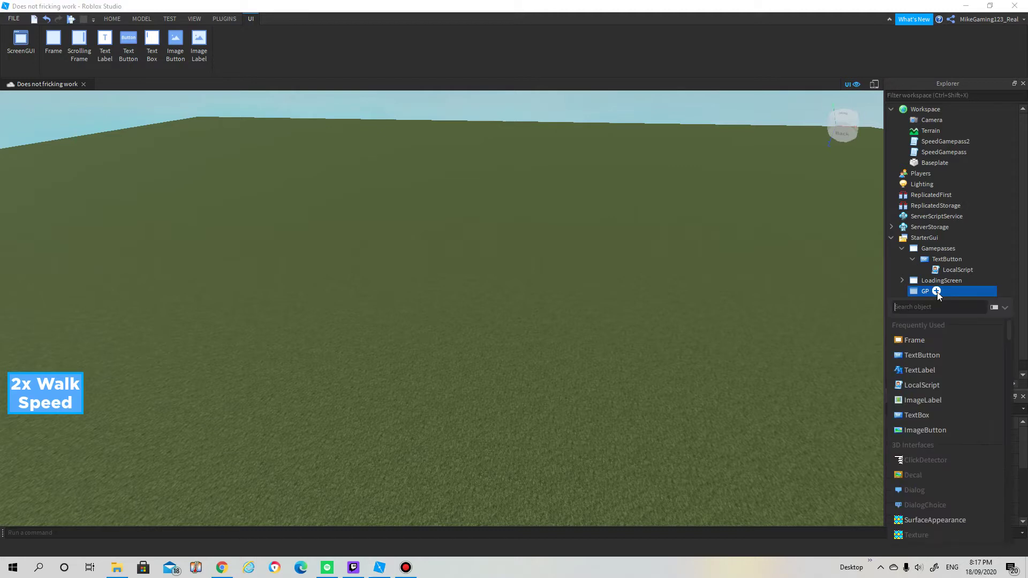
Add a TextButton to GP, move it above the 2x Walk Speed label, and make its background blue
click(924, 356)
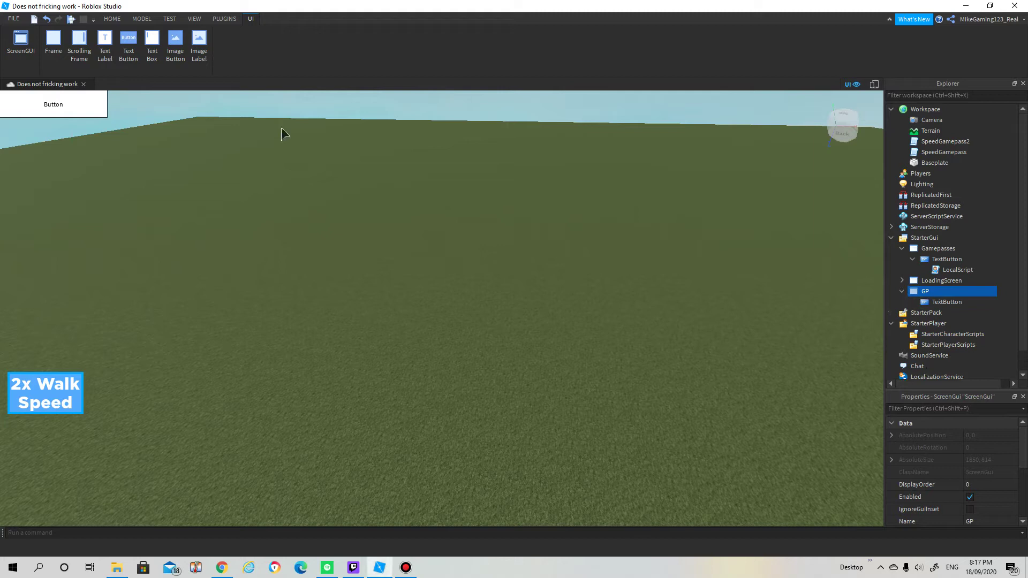
mouse_move(86, 104)
mouse_down()
mouse_move(88, 352)
mouse_move(48, 323)
mouse_up()
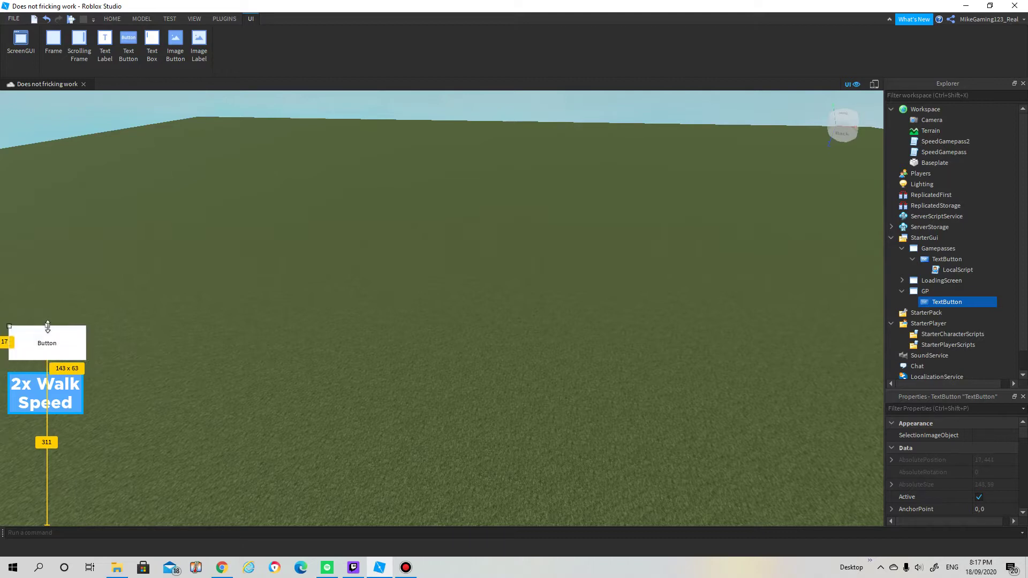
scroll(987, 450, down, 2)
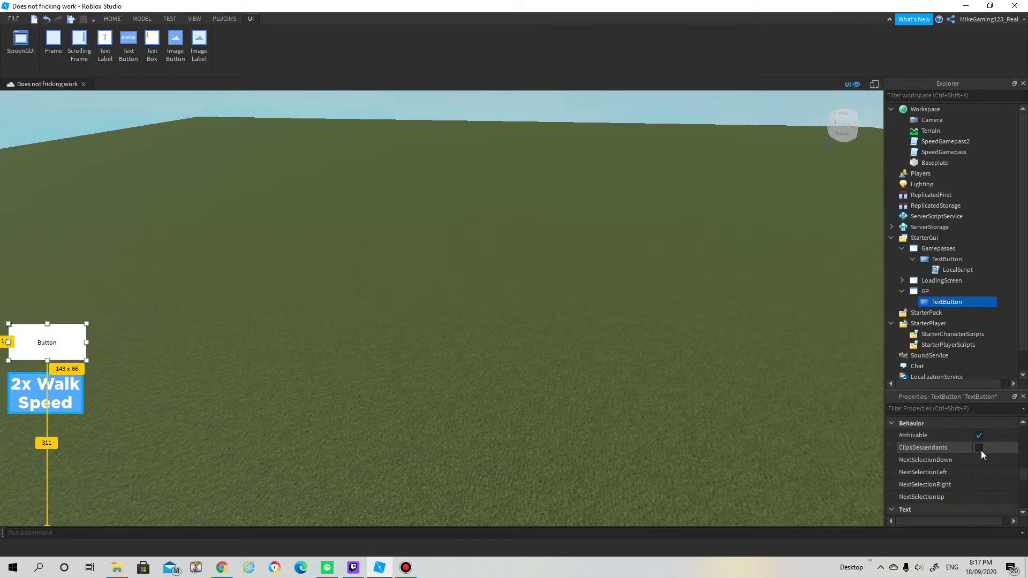
scroll(982, 457, down, 2)
scroll(980, 470, down, 2)
scroll(979, 477, up, 1)
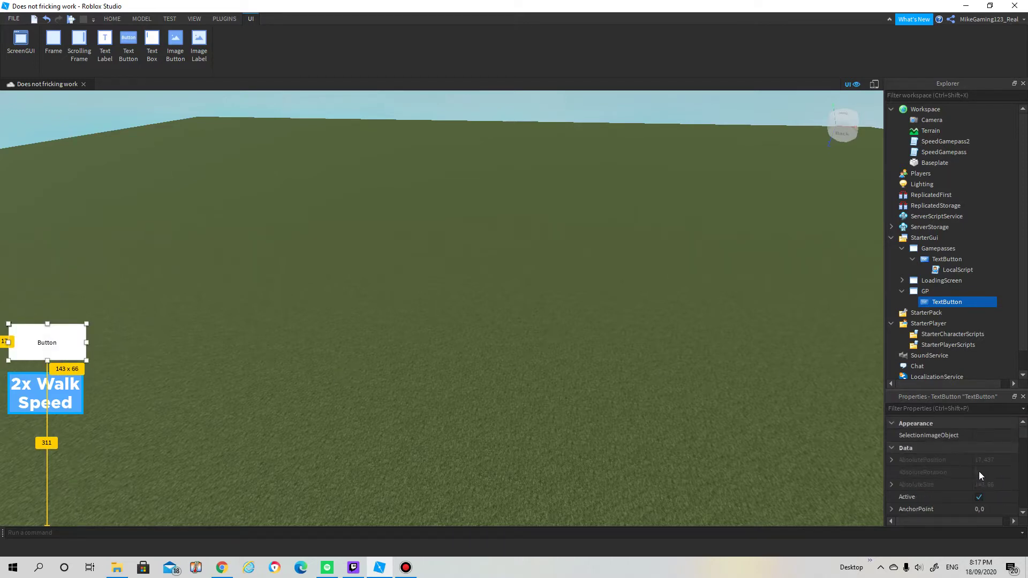
scroll(979, 471, up, 1)
scroll(979, 470, up, 1)
scroll(980, 440, up, 1)
click(979, 435)
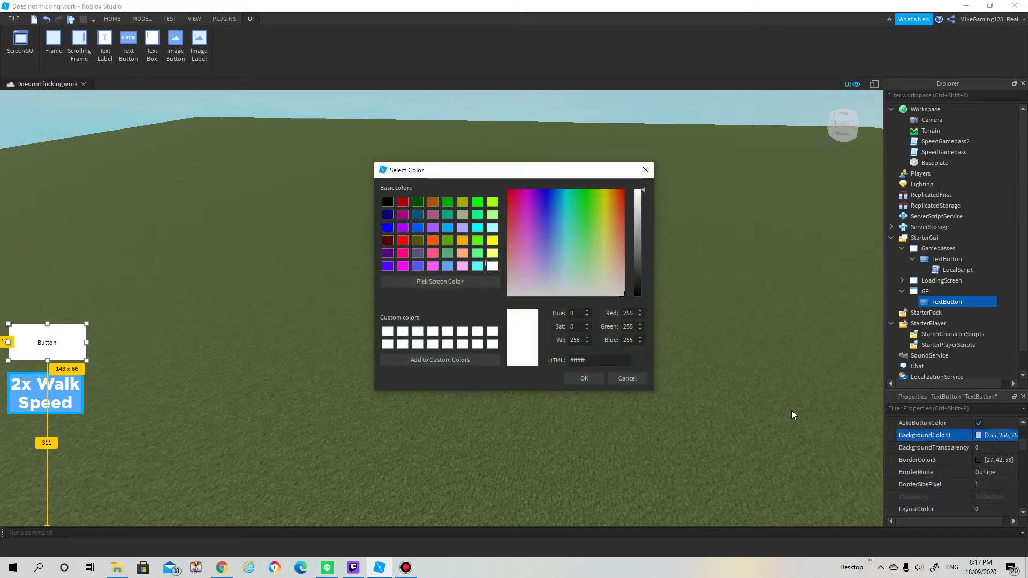
click(447, 265)
click(478, 267)
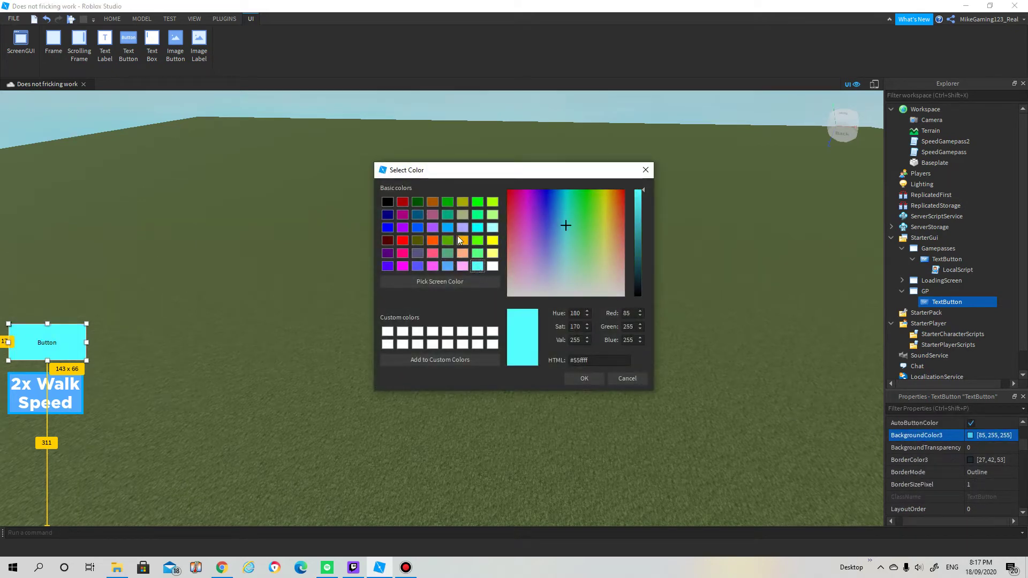
click(461, 240)
click(447, 266)
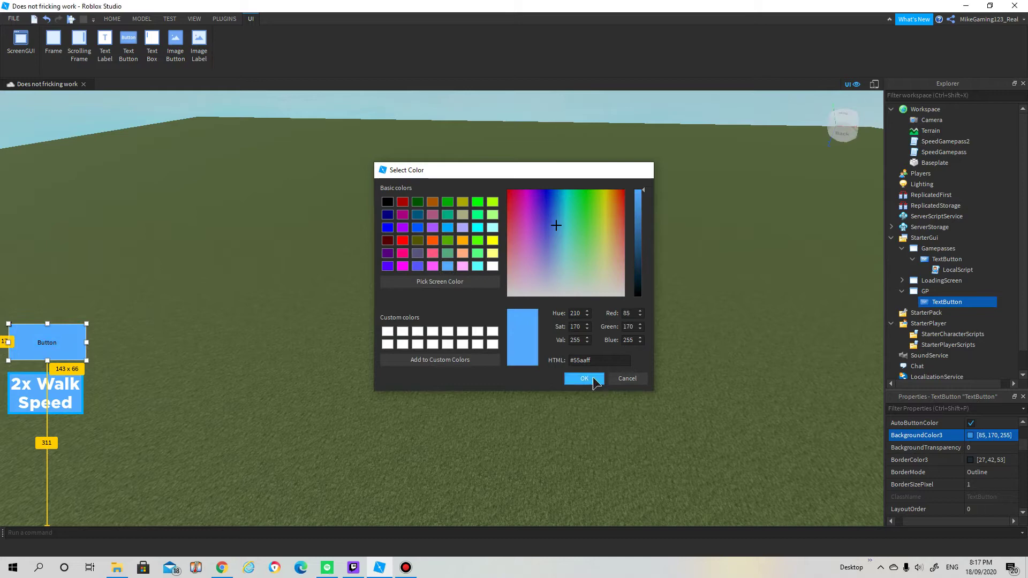
click(591, 377)
Give the button a 5-pixel light-blue border
click(1006, 485)
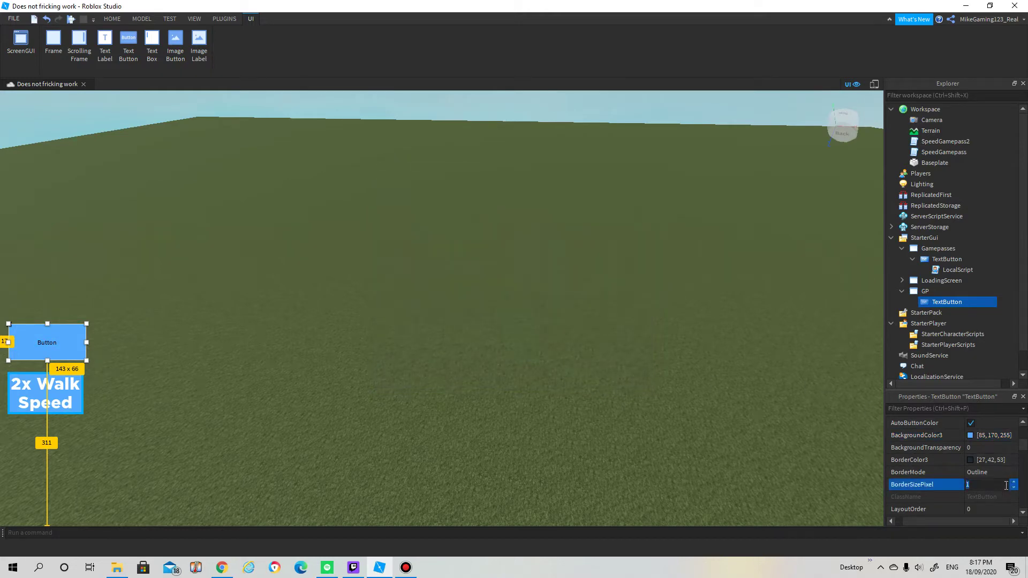
text(5)
click(971, 460)
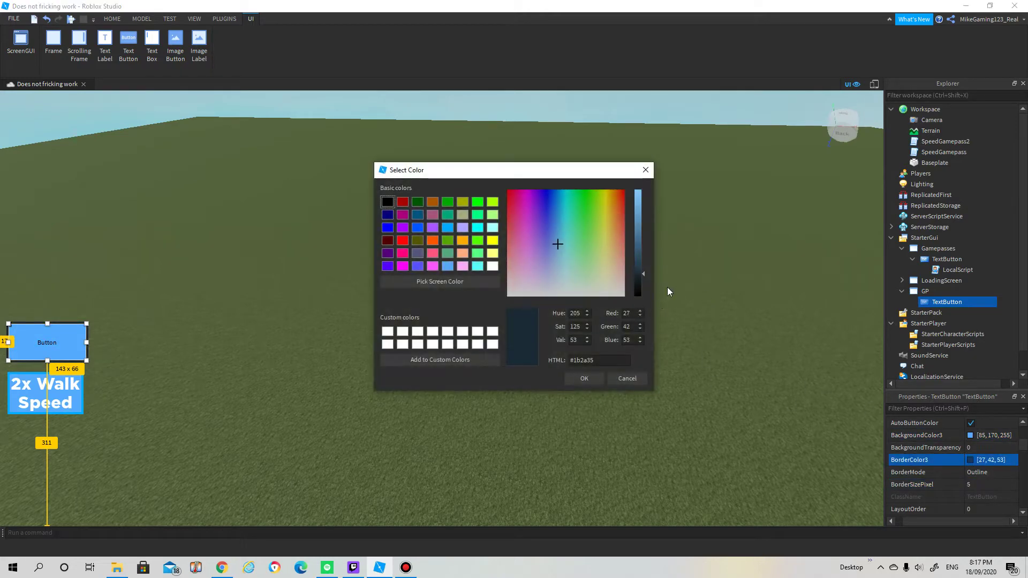
click(448, 228)
click(584, 378)
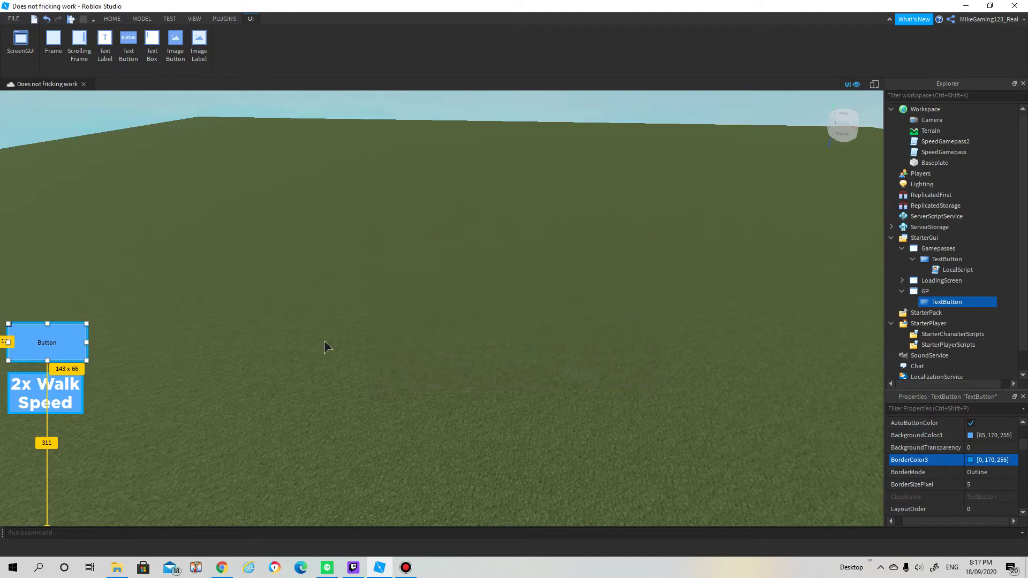
click(324, 341)
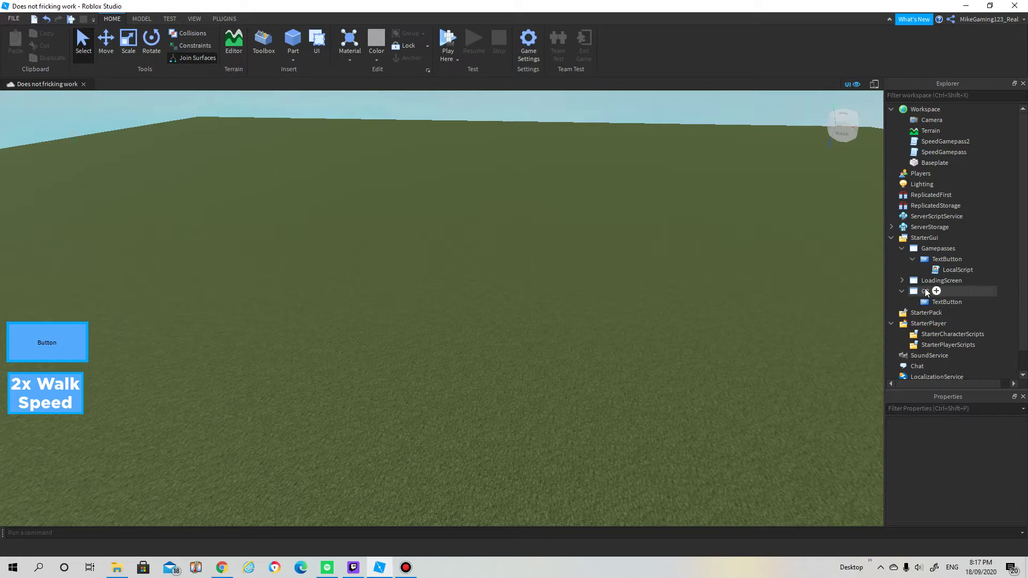
Add a LocalScript to the TextButton and clear its placeholder code
click(935, 302)
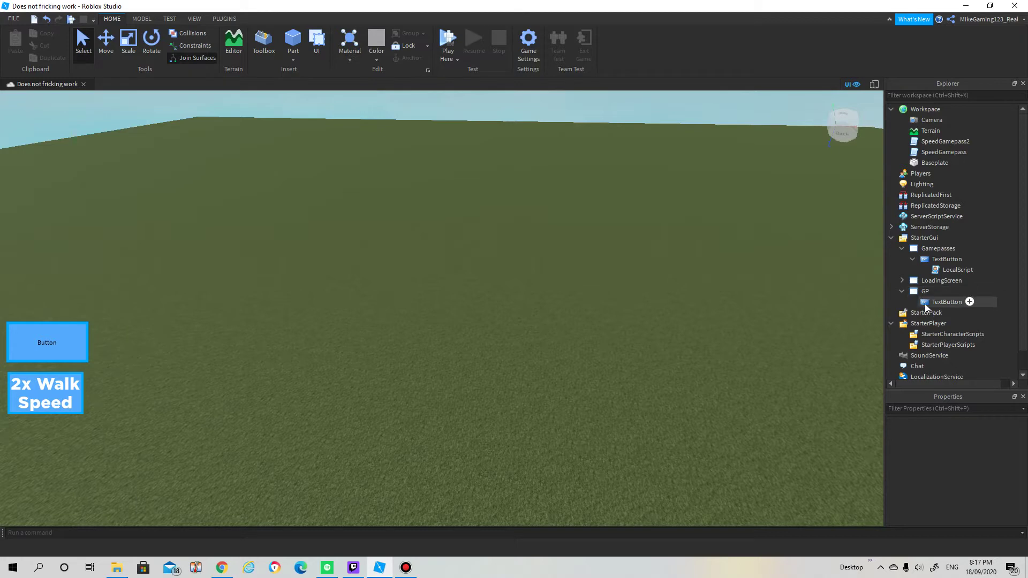
click(958, 301)
click(914, 353)
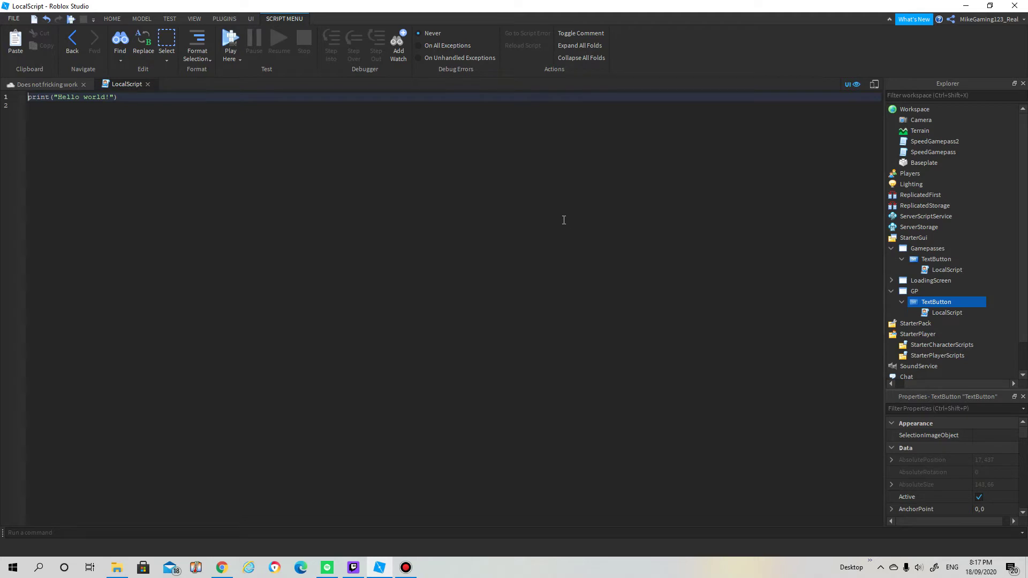
key(ctrl+a)
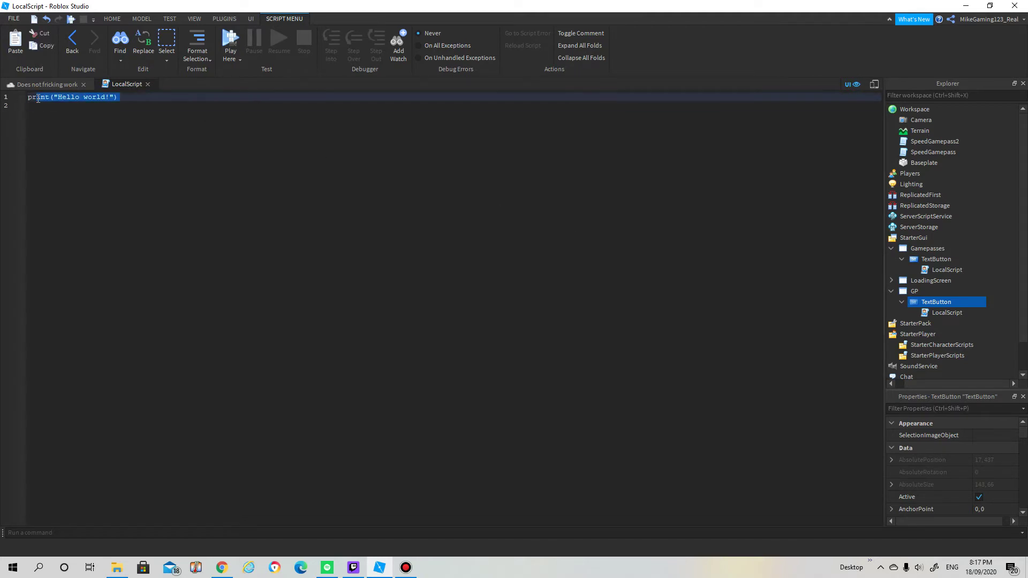
key(BackSpace)
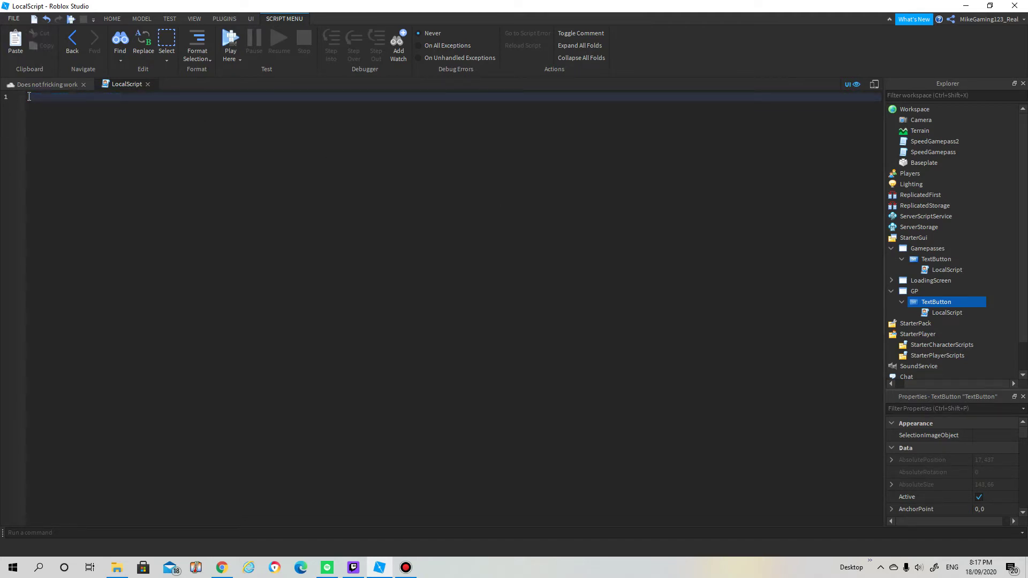
text(locla plr)
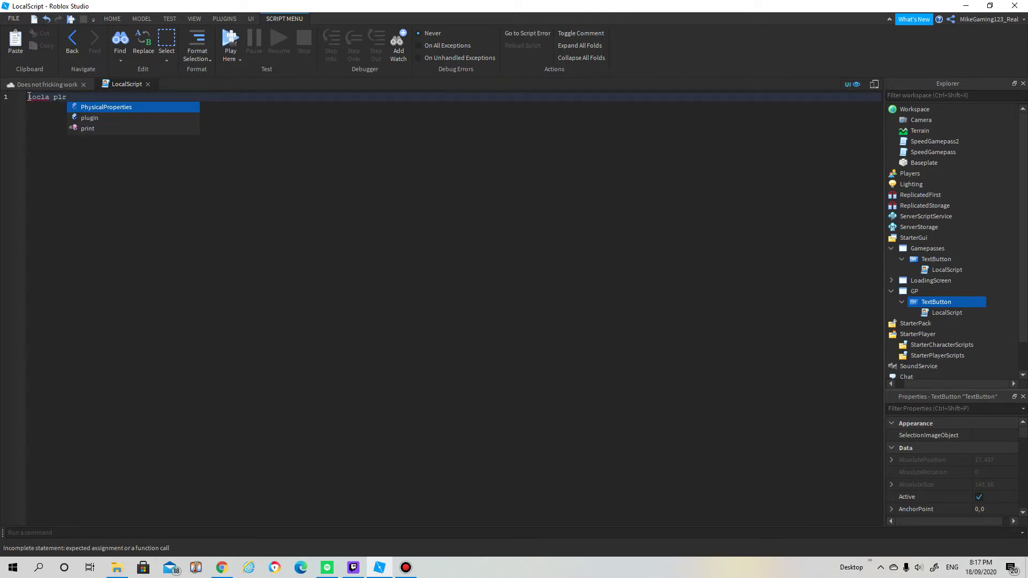
text( = )
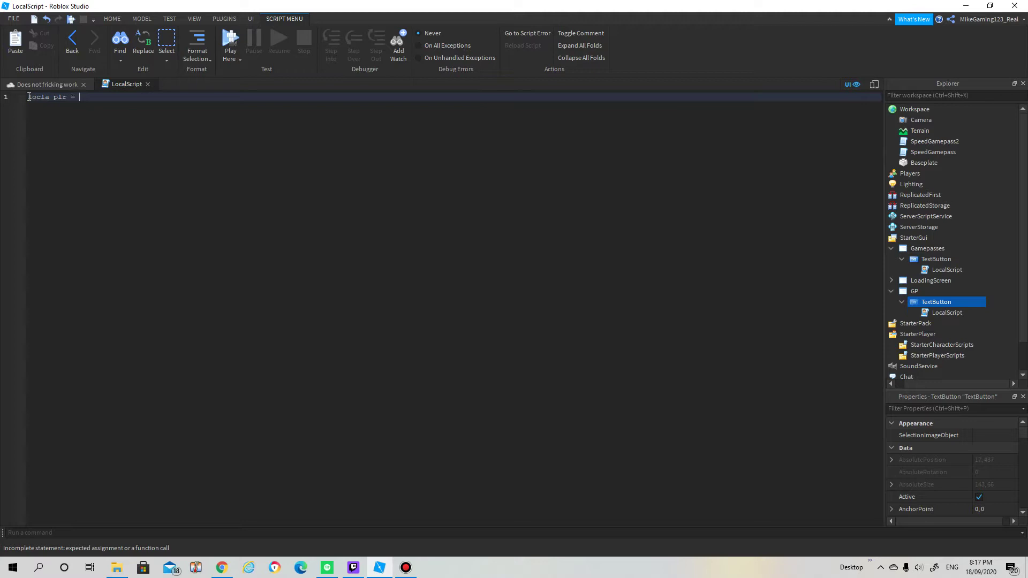
text(game)
text(.players)
Declare local variables for the Players service and the LocalPlayer
key(Tab)
key(BackSpace)
text(layers)
text(.Loca)
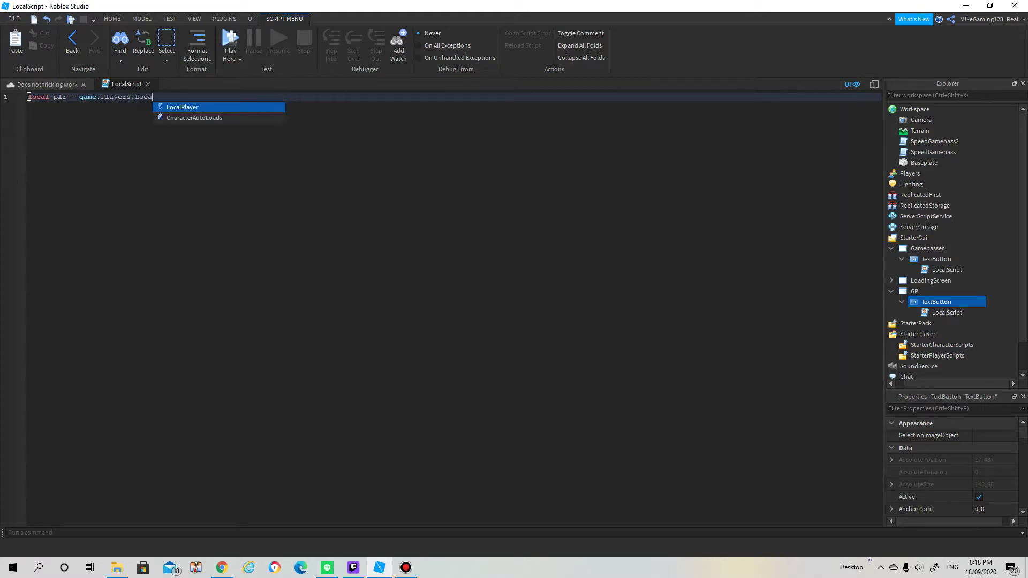
key(Tab)
key(Return)
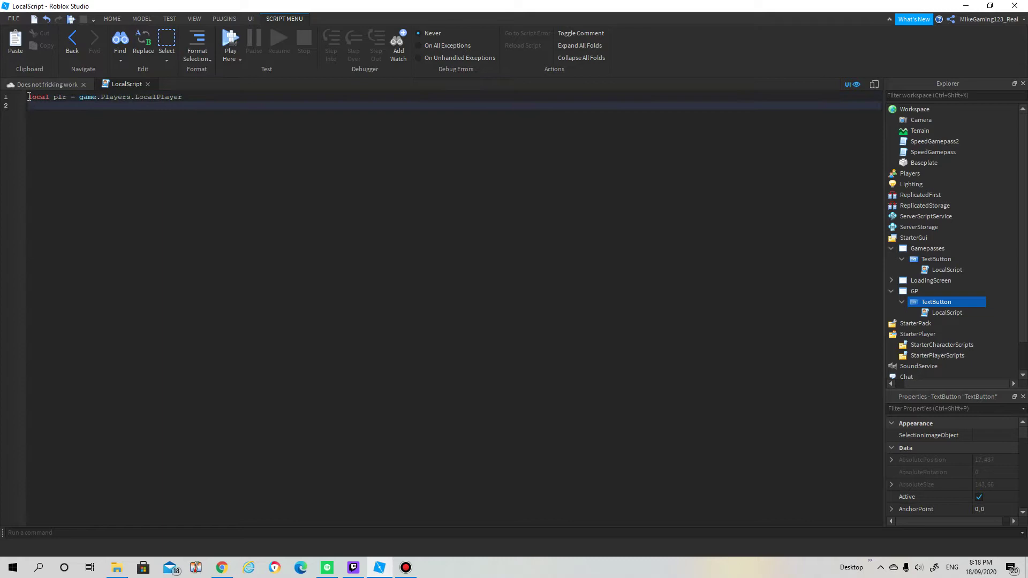
text(local bu)
text(tton = )
text(script.)
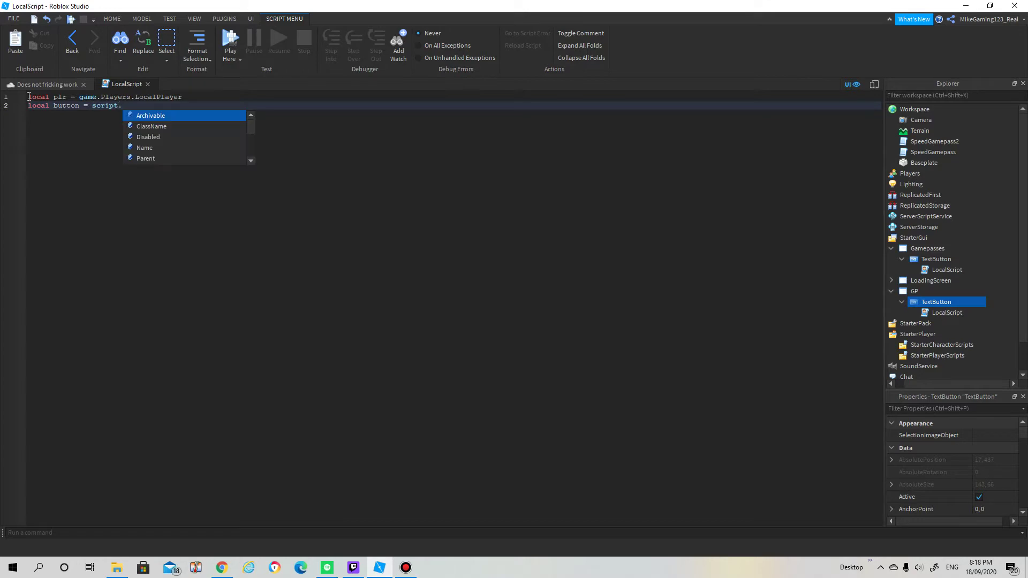
text(Parent)
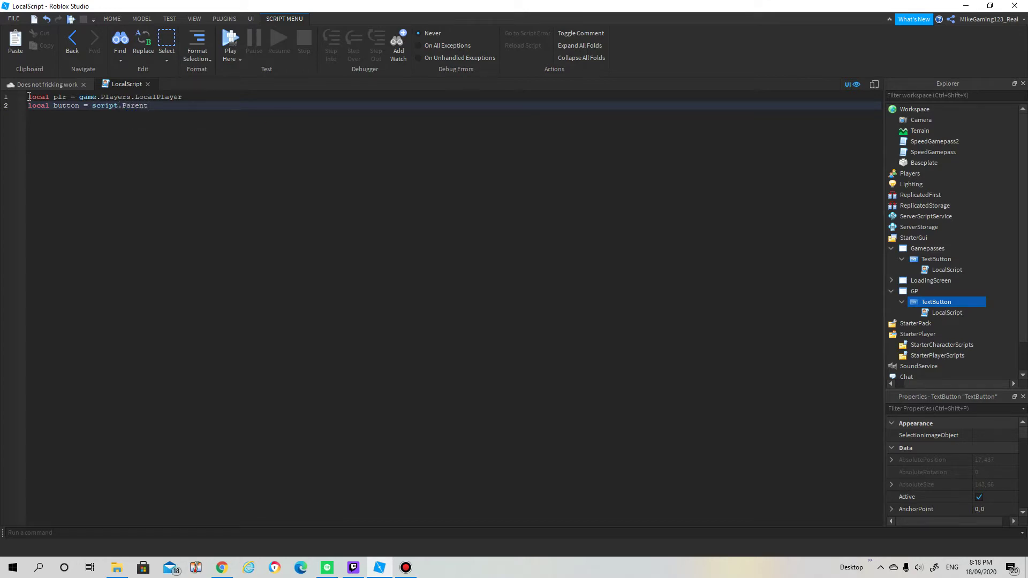
key(Return)
text(local ma)
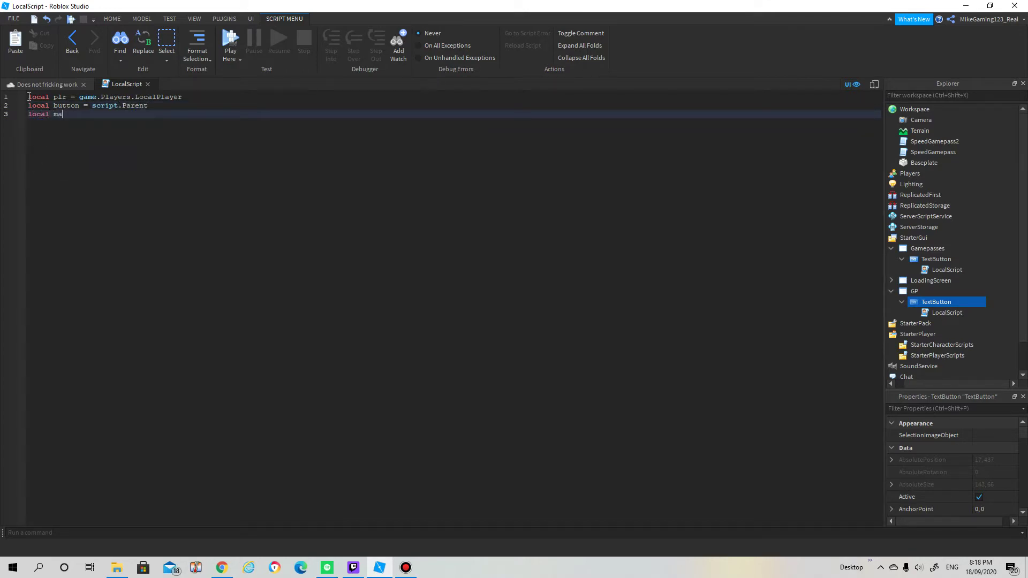
key(BackSpace)
key(BackSpace)
text(Mar)
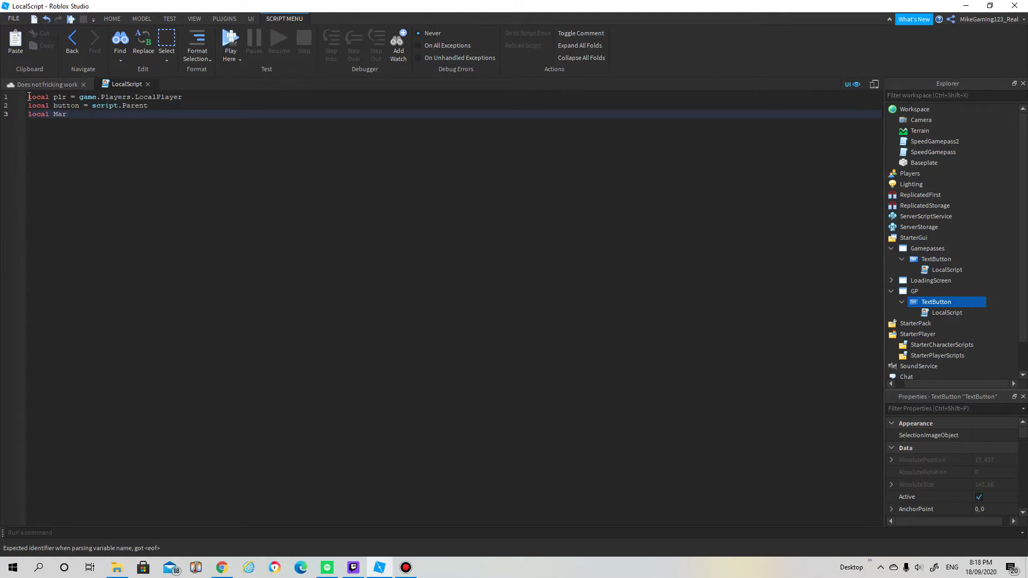
text(ke)
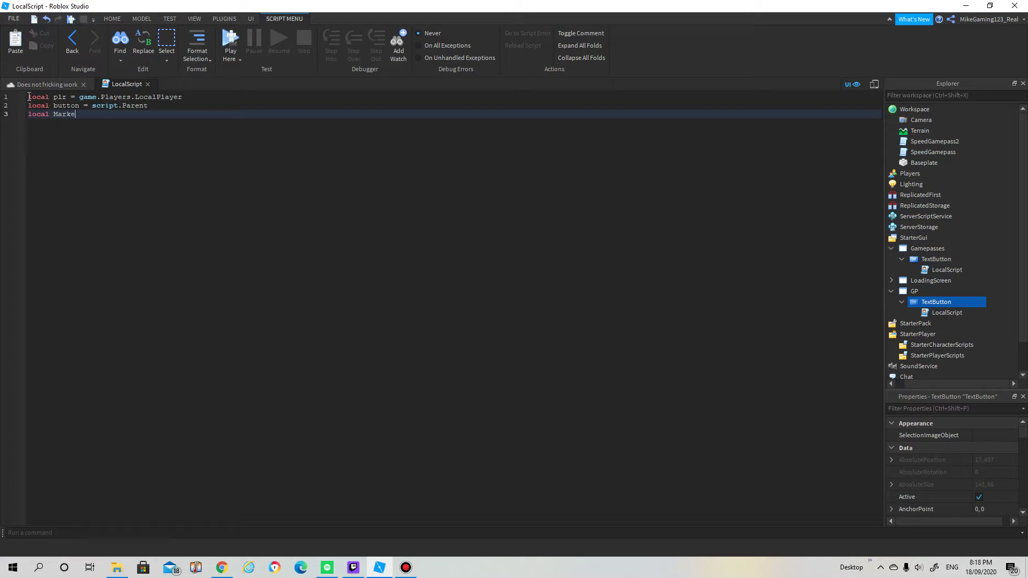
text(tPlace)
text(Service = )
text(game)
text(:Get)
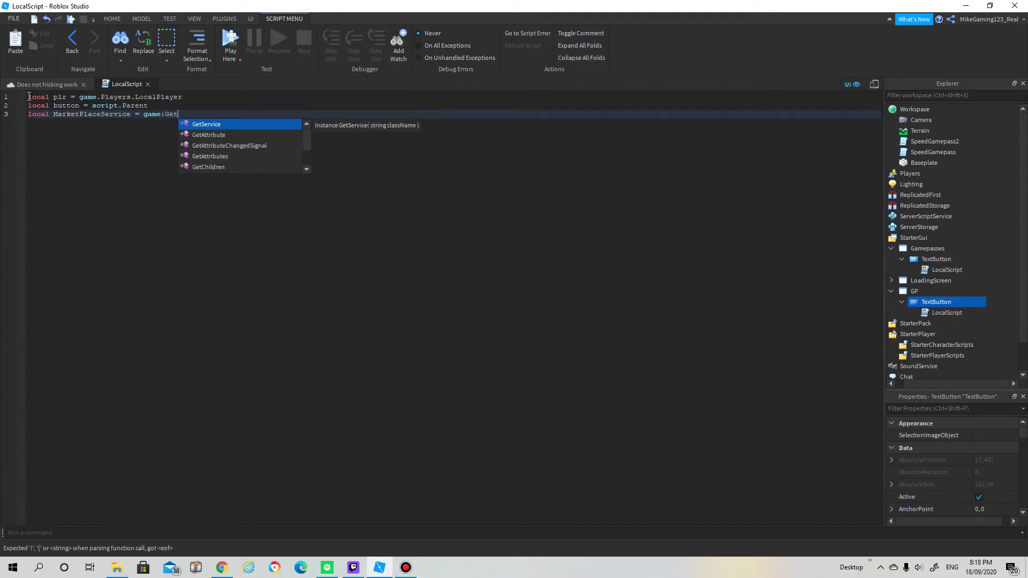
Declare MarketplaceService with GetService and fix the duplicate parentheses
key(Tab)
text(()
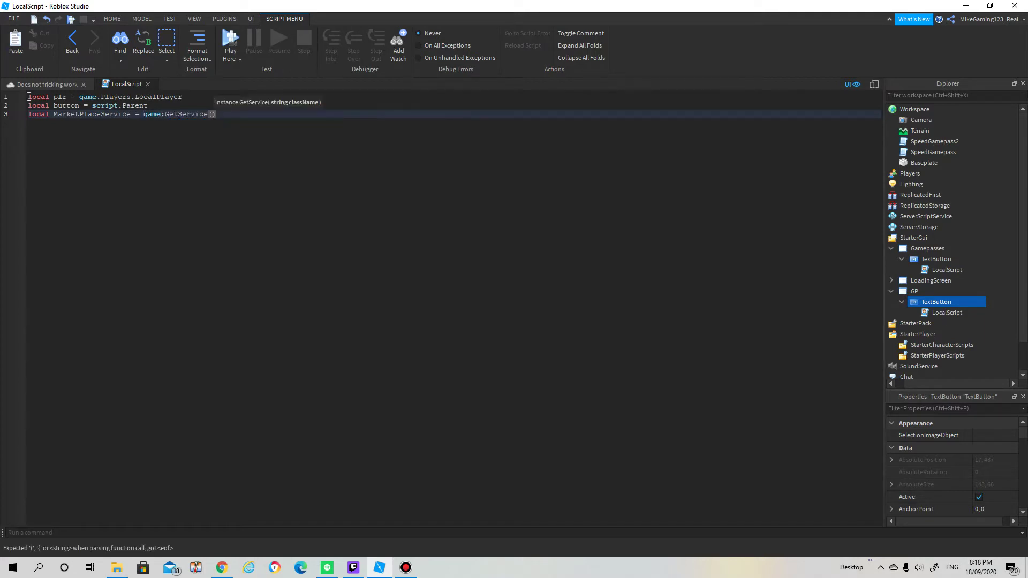
text(("Ma)
key(Tab)
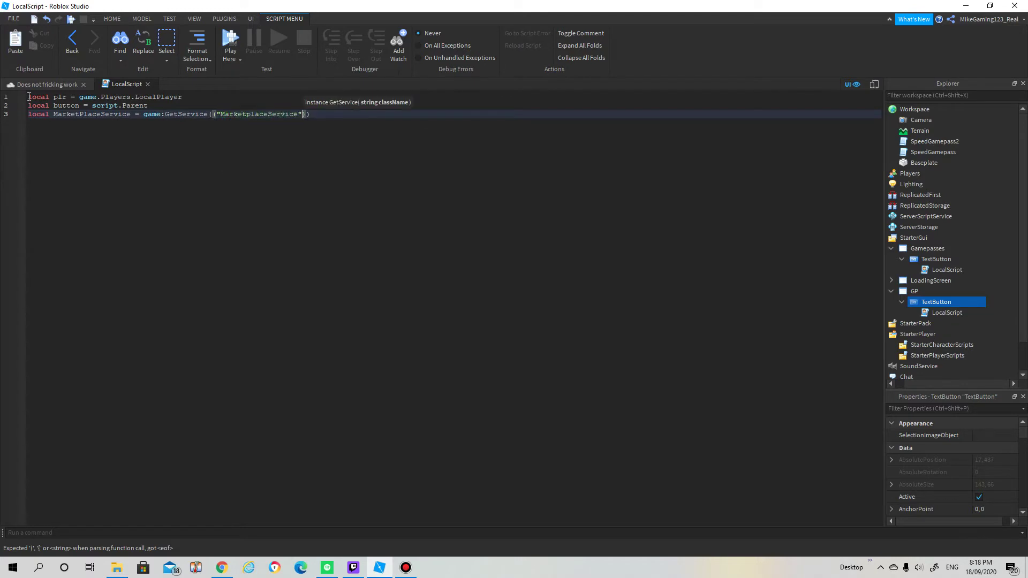
text())
key(BackSpace)
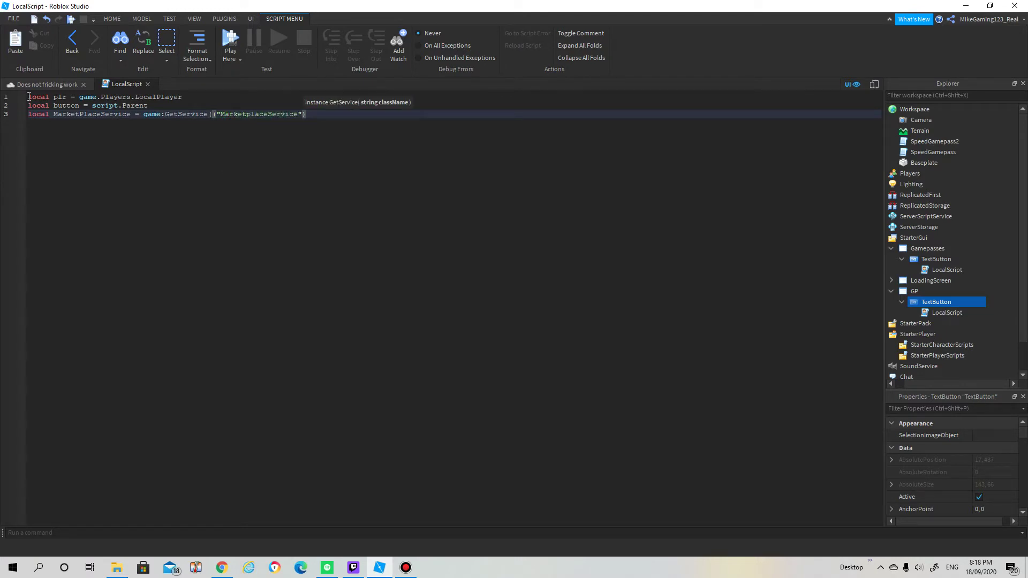
key(Left)
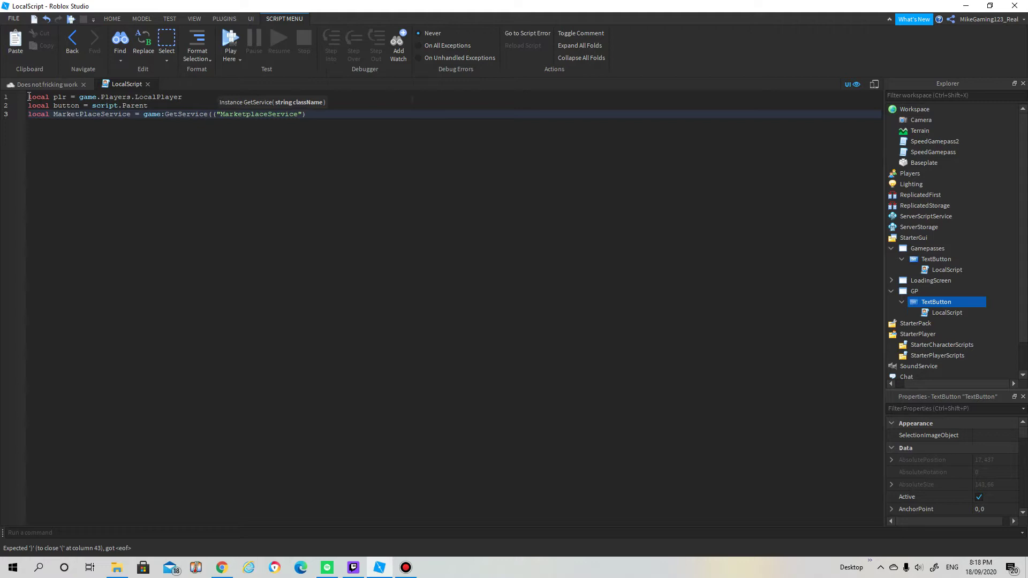
key(BackSpace)
key(End)
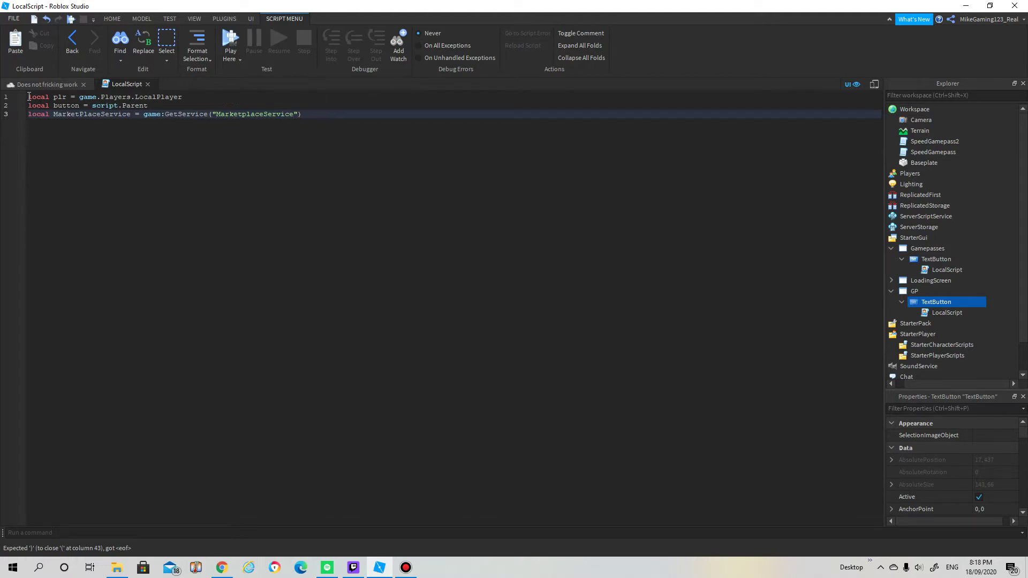
key(Return)
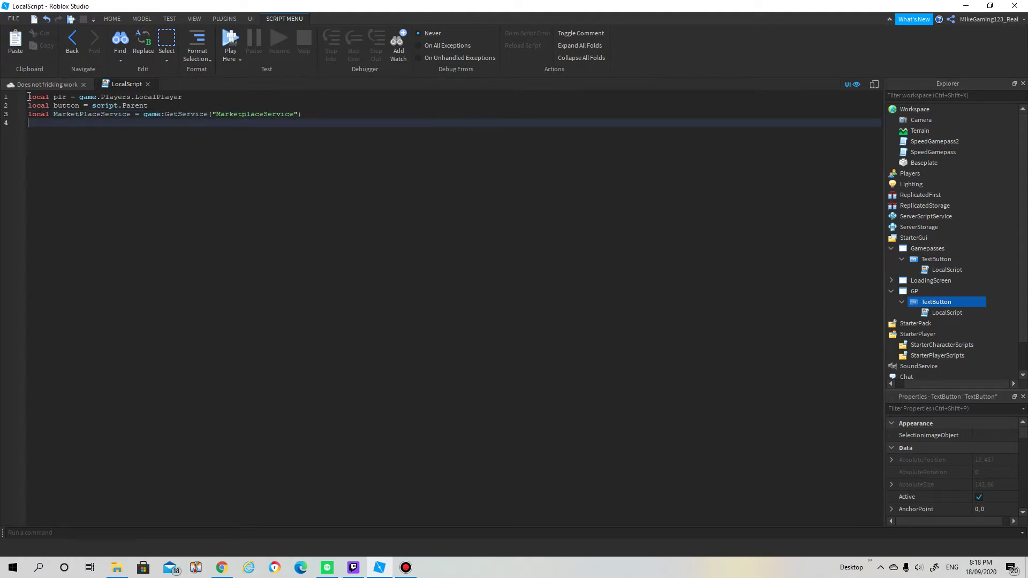
key(Return)
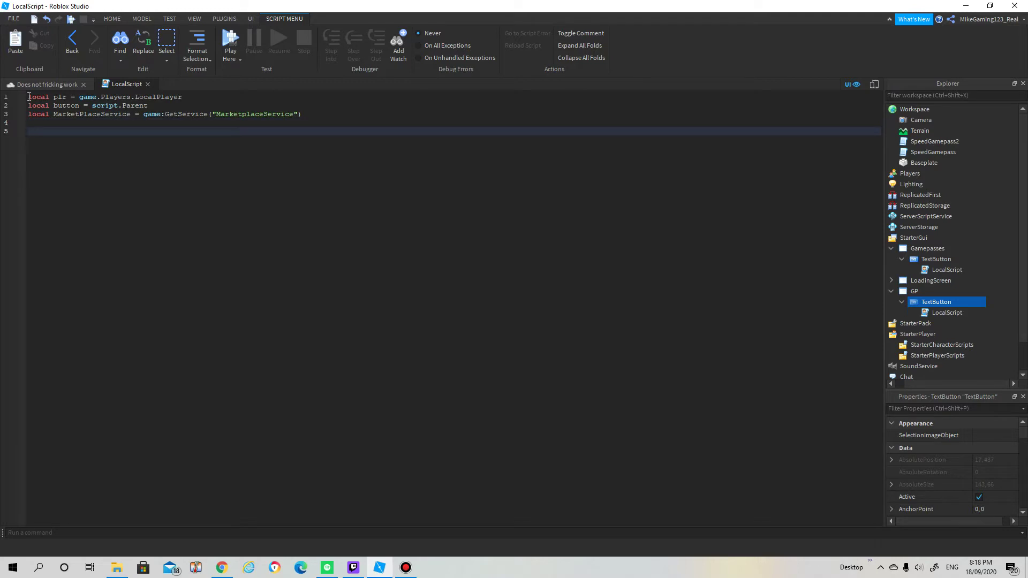
text(script)
text(.Parent)
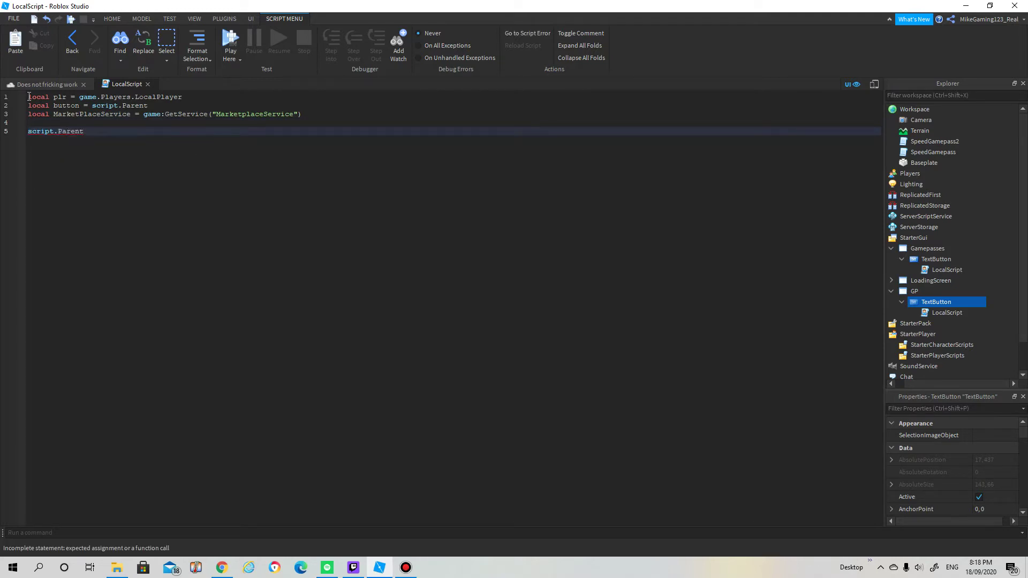
text(.Mouse)
Connect MouseButton1Click to a function calling MarketPlaceService:PromptGamePassPurchase(plr, )
key(Tab)
text(:C)
key(Tab)
text(()
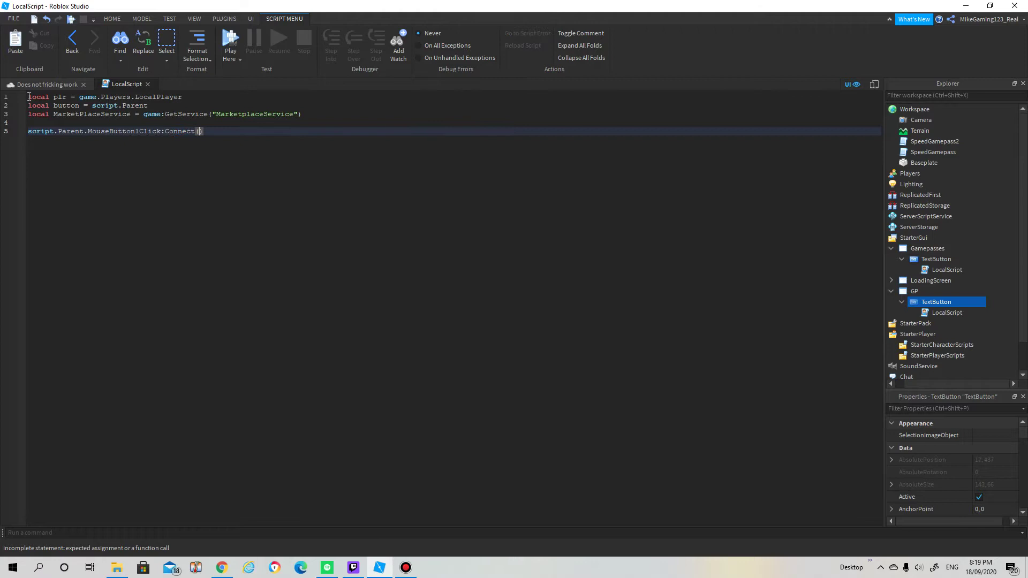
text(fu)
key(Tab)
text(()
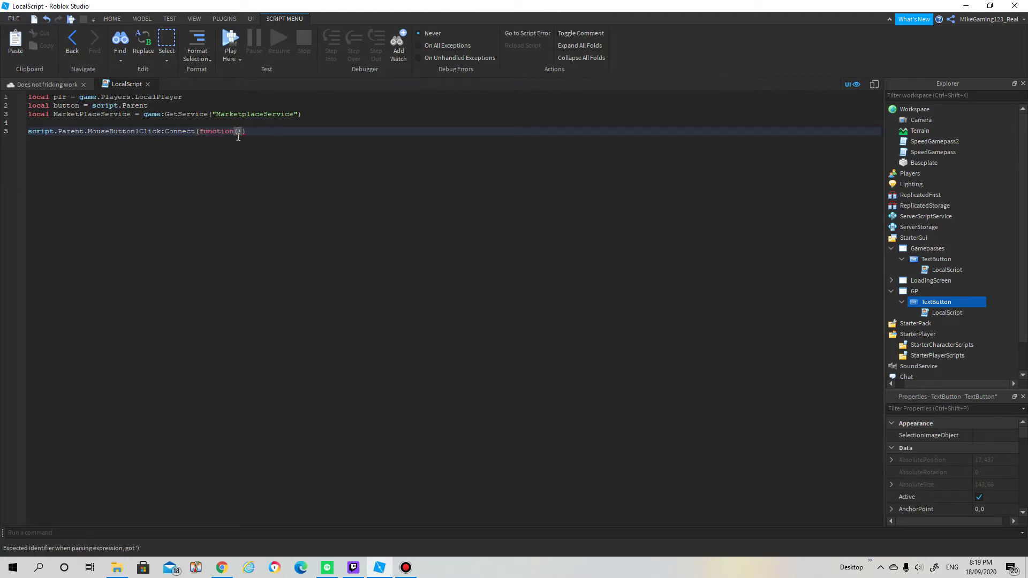
click(250, 132)
text())
key(Return)
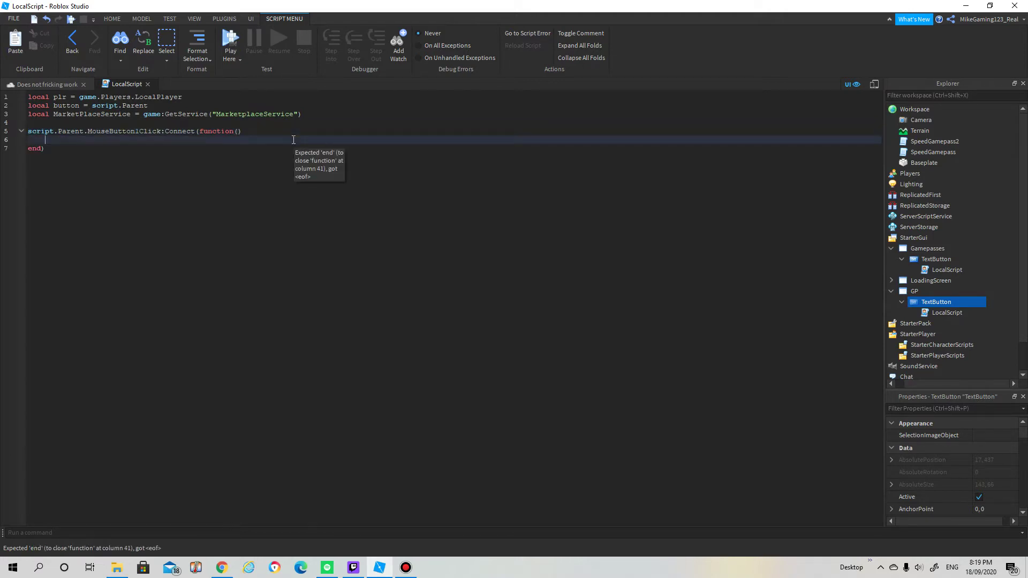
text(Mar)
key(Tab)
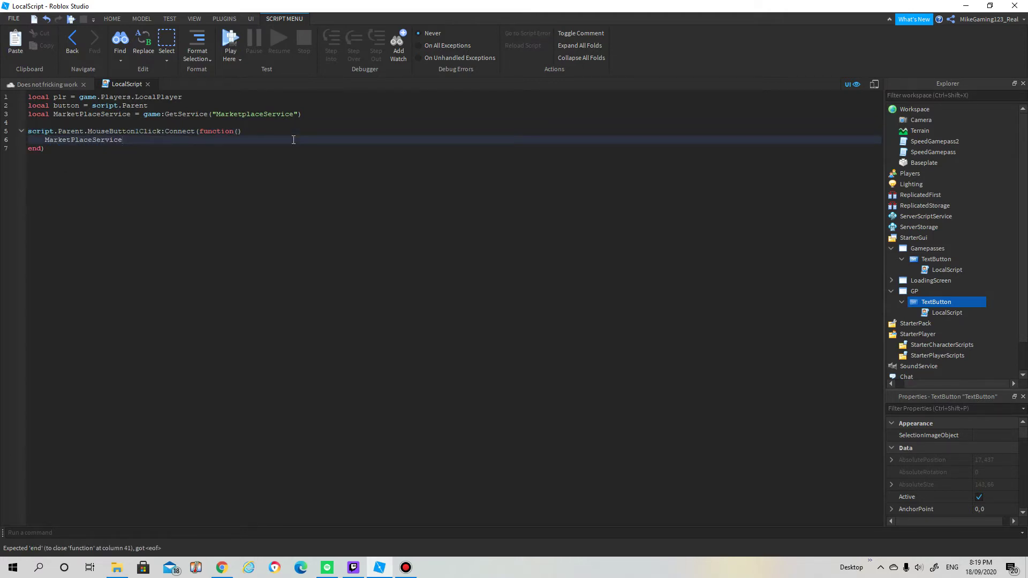
text(:Pro)
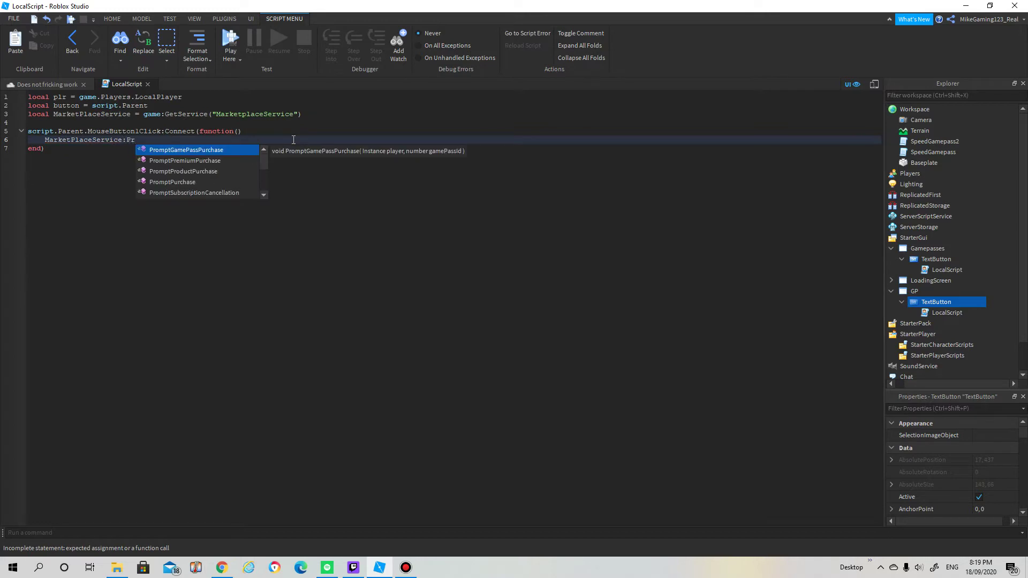
key(Tab)
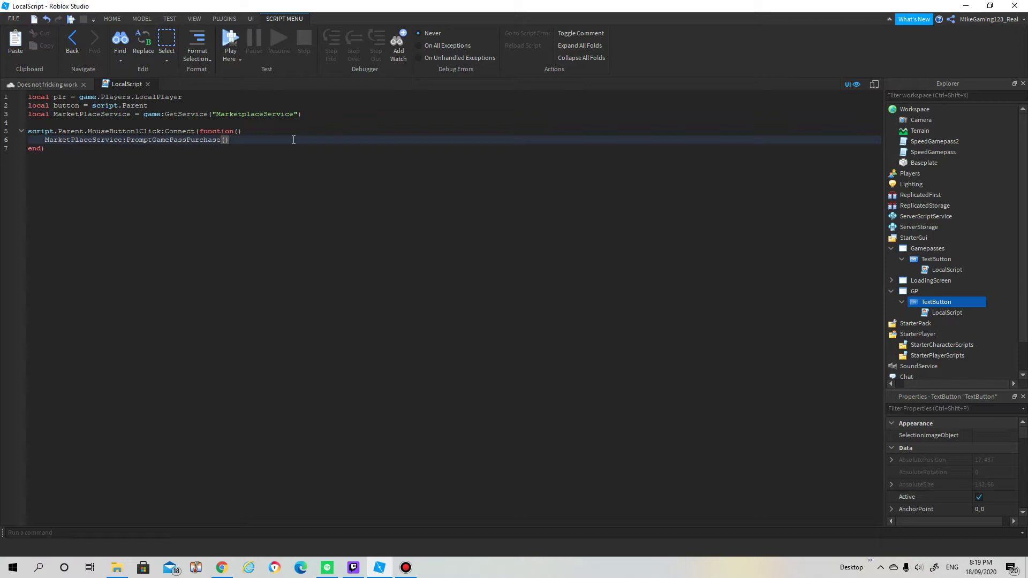
text(plr,)
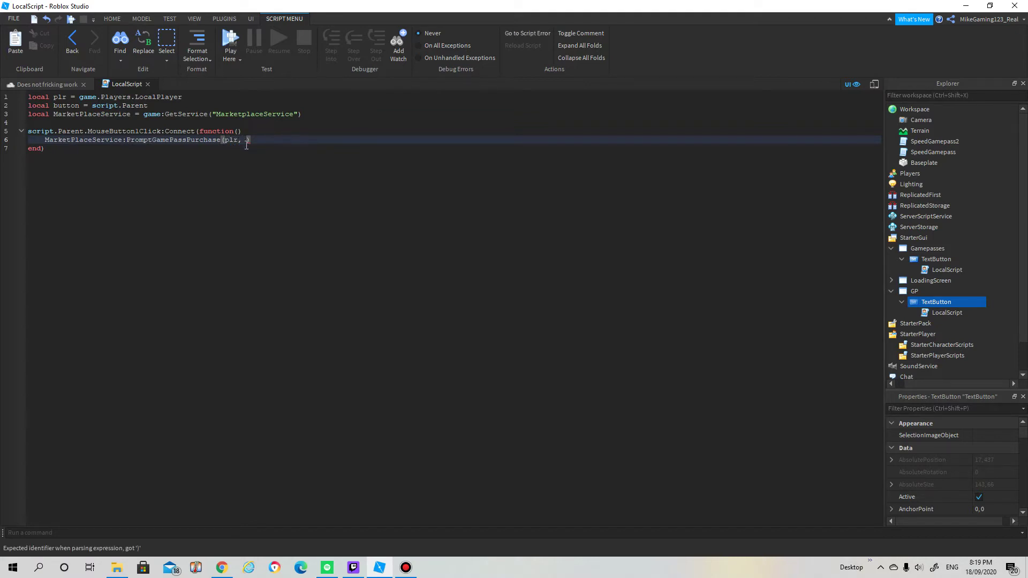
Start a new game pass for Testing Video with Add Pass and browse for its image
click(222, 568)
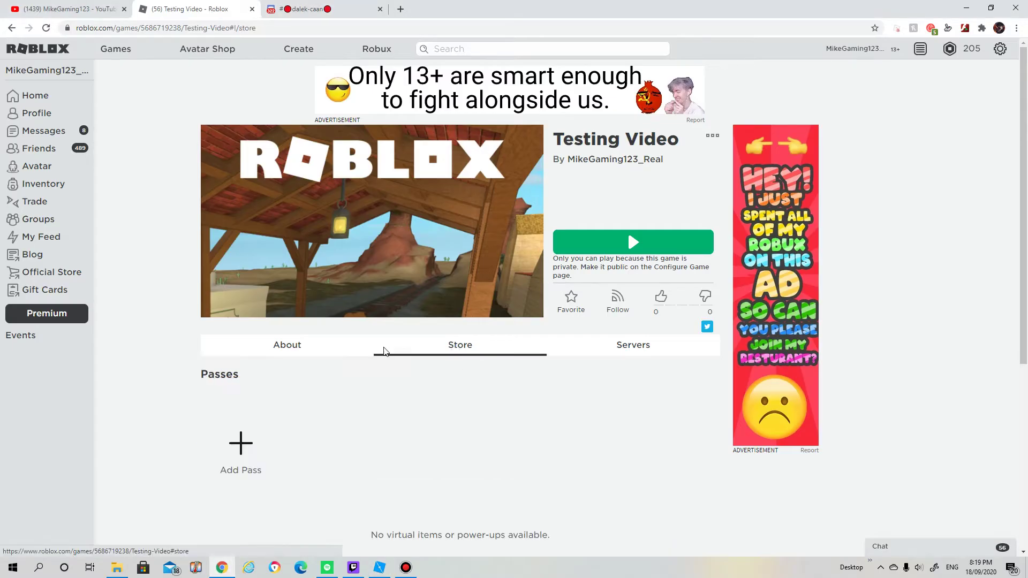
click(258, 434)
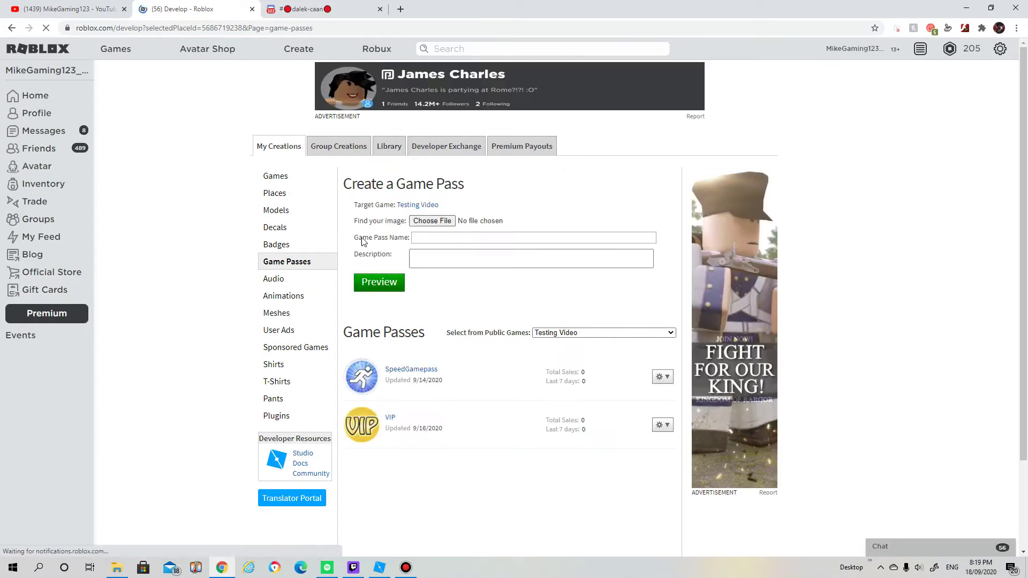
click(416, 224)
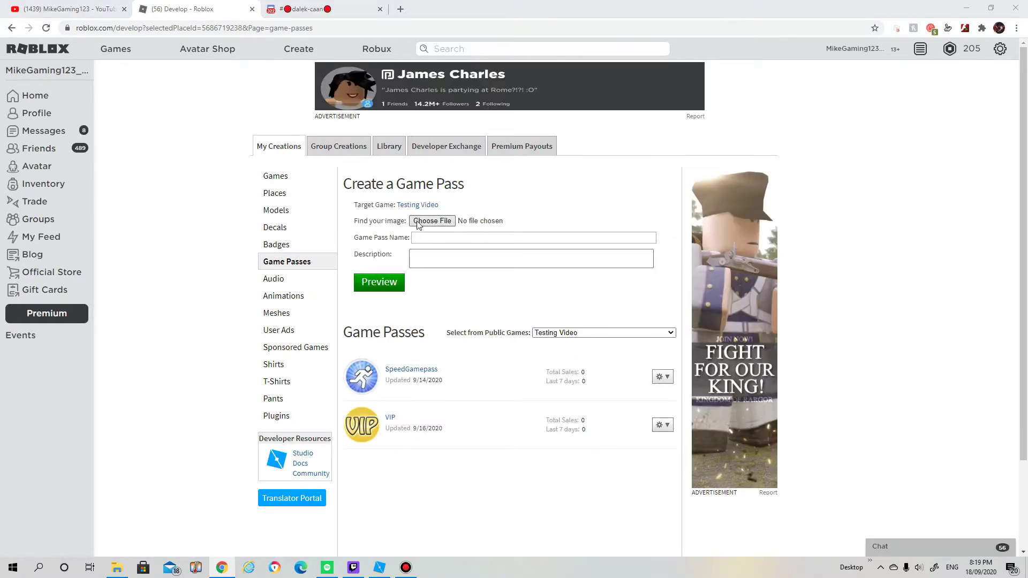
scroll(420, 378, down, 2)
scroll(422, 385, down, 1)
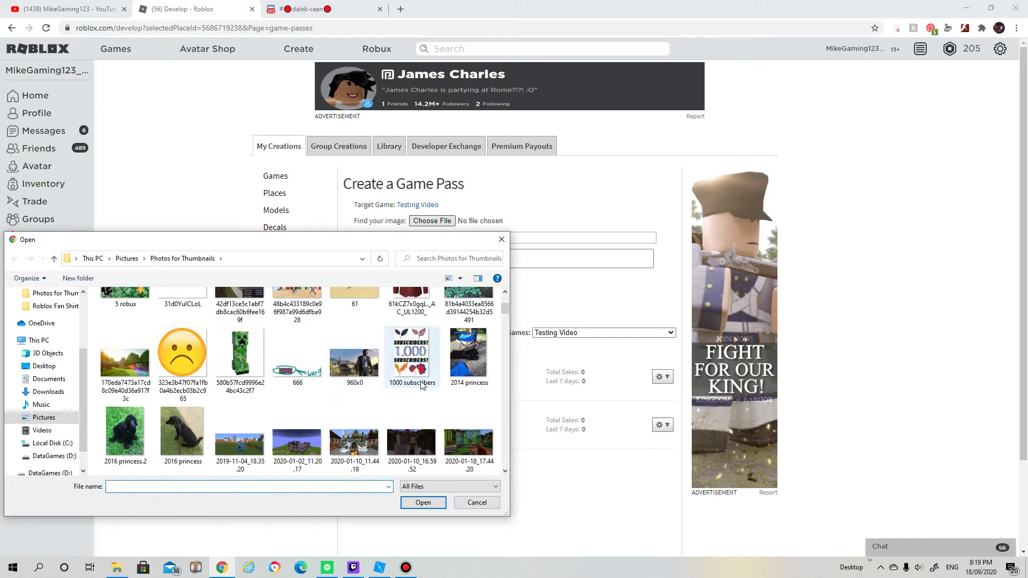
scroll(422, 386, down, 2)
scroll(421, 392, down, 3)
scroll(420, 394, down, 3)
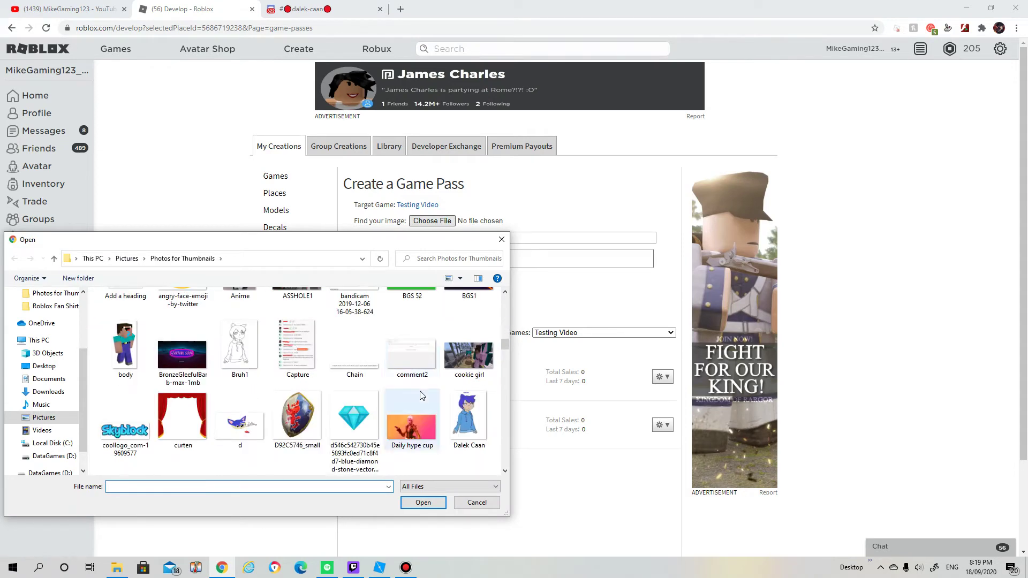
scroll(420, 394, up, 2)
scroll(353, 355, down, 2)
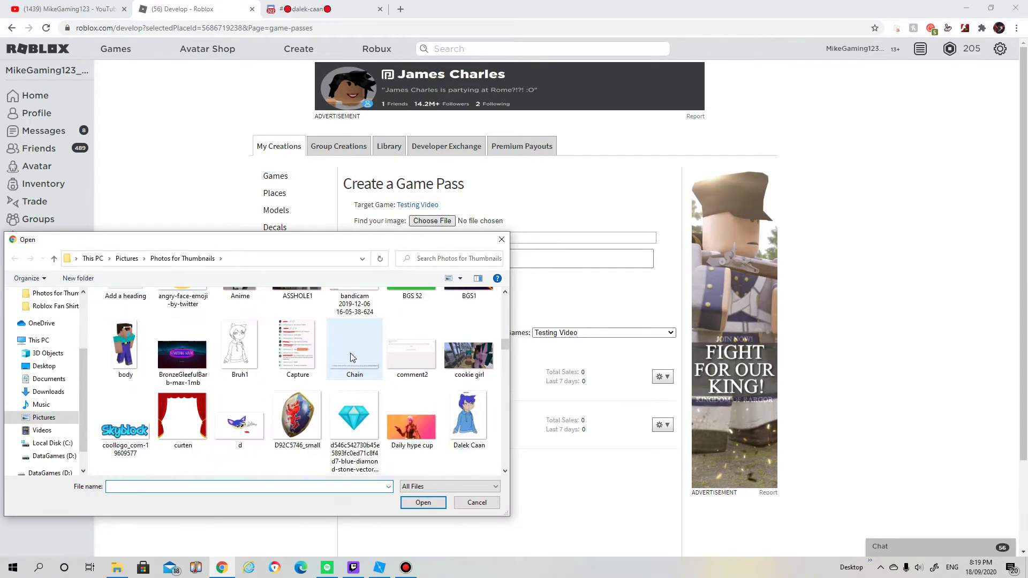
scroll(353, 358, down, 2)
scroll(353, 358, down, 2)
scroll(292, 371, down, 1)
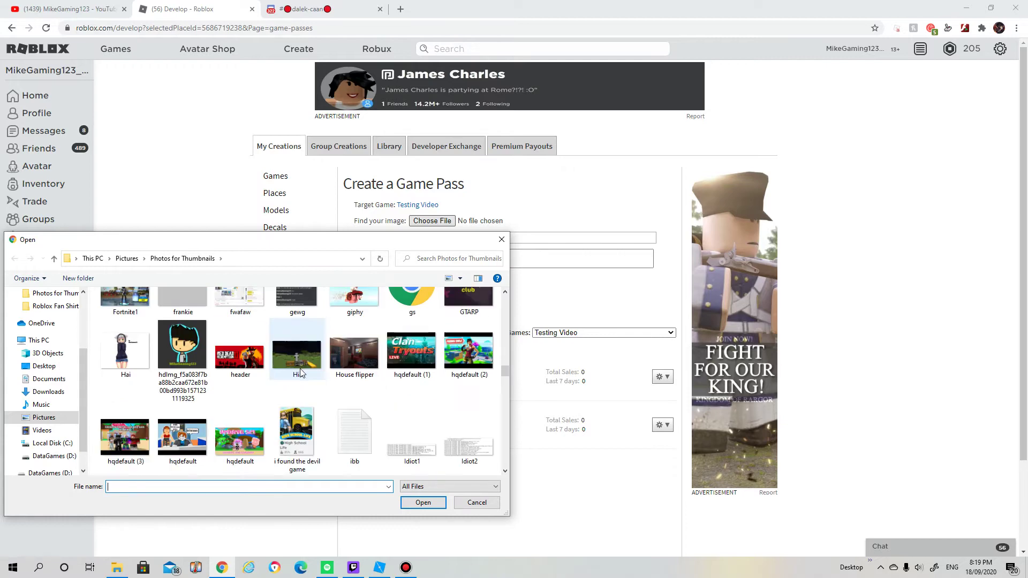
scroll(330, 370, down, 2)
scroll(361, 374, down, 1)
scroll(380, 385, up, 2)
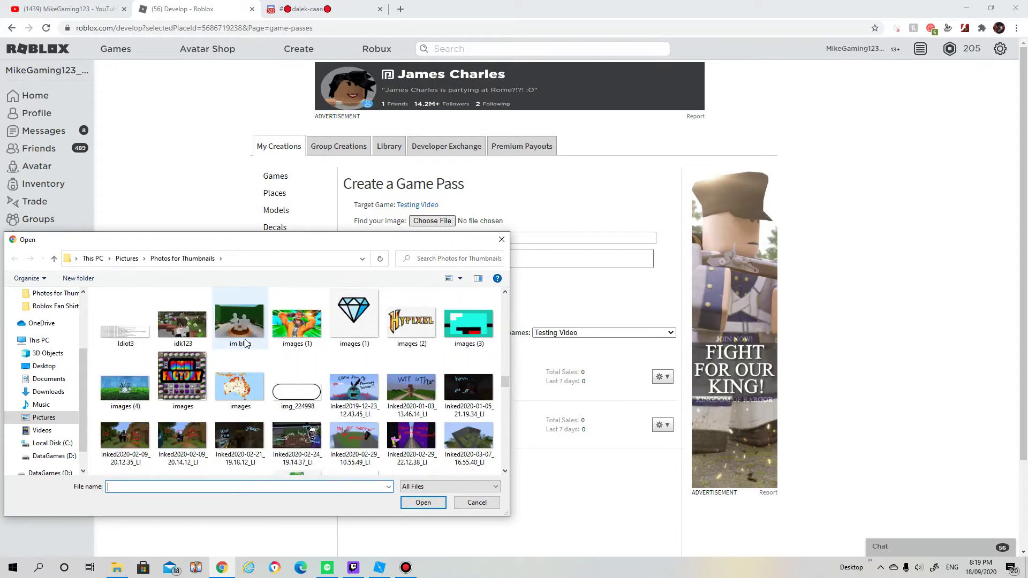
scroll(354, 370, up, 2)
scroll(353, 365, up, 2)
scroll(347, 346, down, 5)
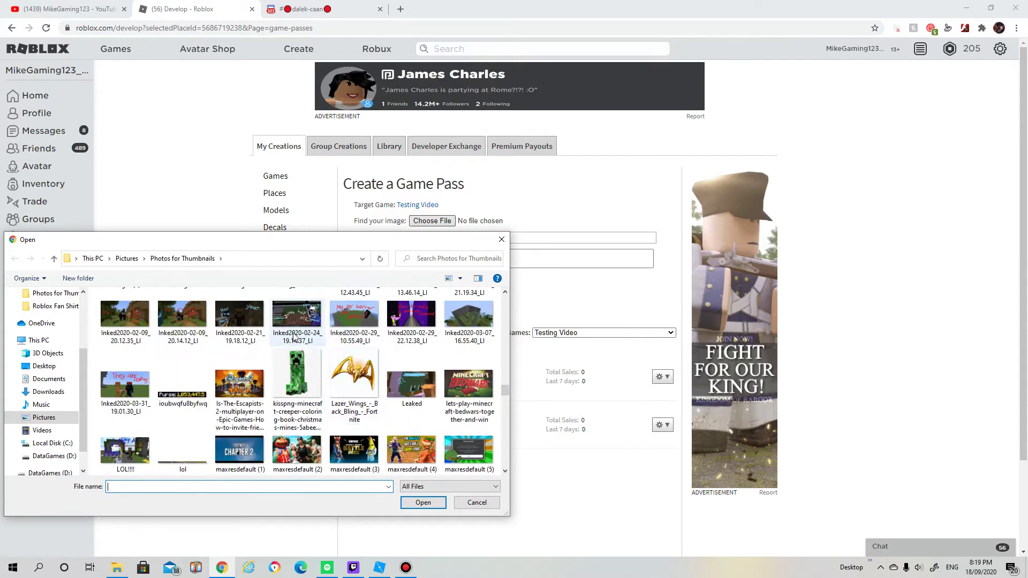
scroll(349, 353, down, 1)
scroll(354, 361, down, 2)
scroll(361, 374, down, 2)
scroll(361, 377, down, 3)
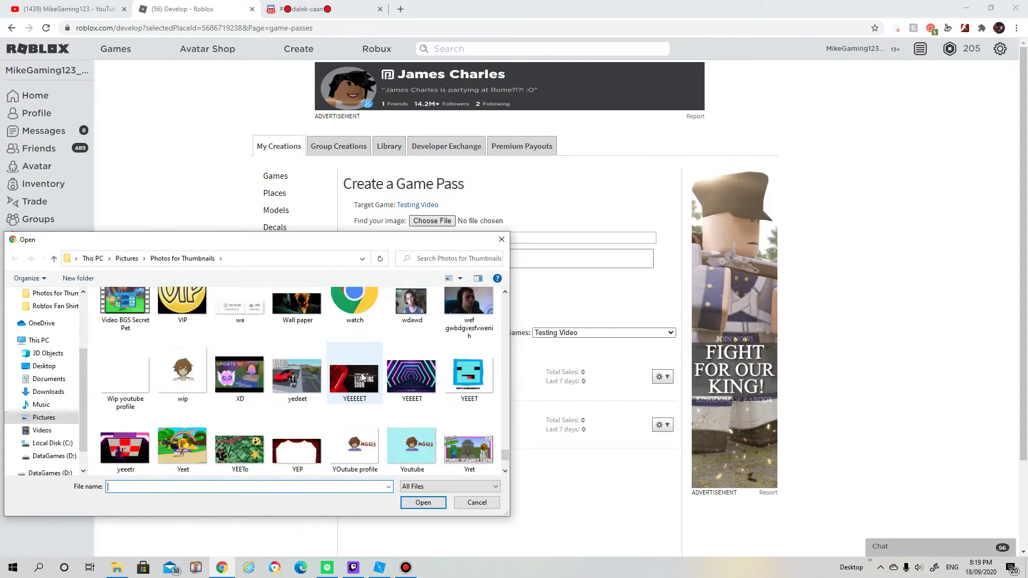
scroll(365, 378, down, 1)
scroll(381, 406, up, 1)
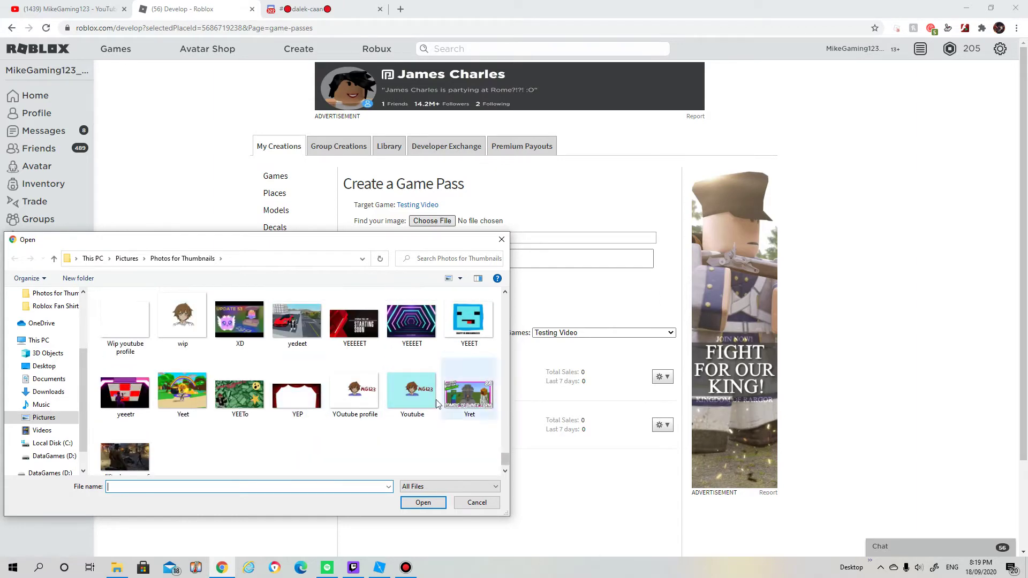
scroll(253, 402, up, 1)
scroll(295, 396, up, 1)
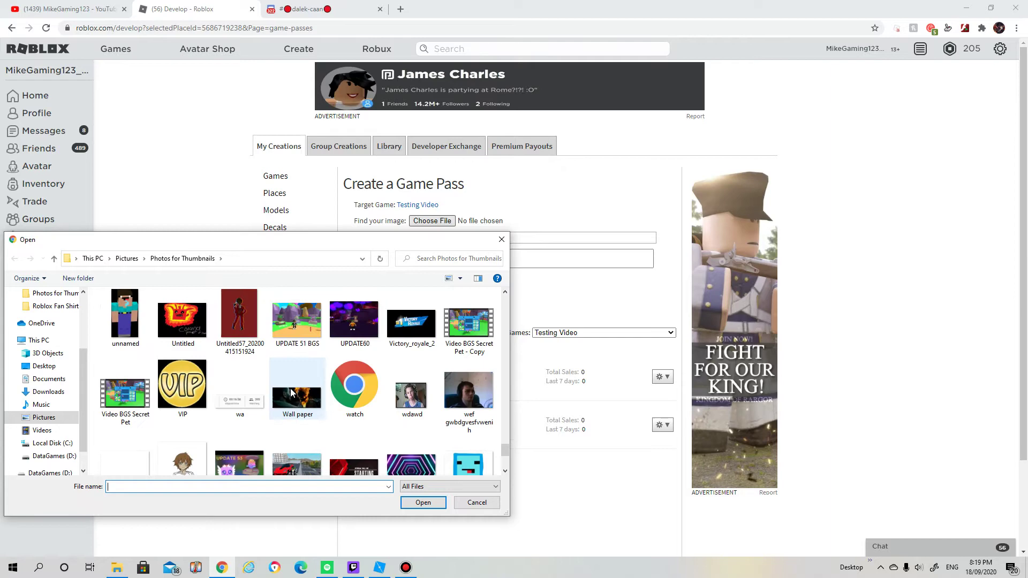
scroll(289, 401, up, 2)
scroll(241, 394, up, 1)
scroll(194, 377, up, 1)
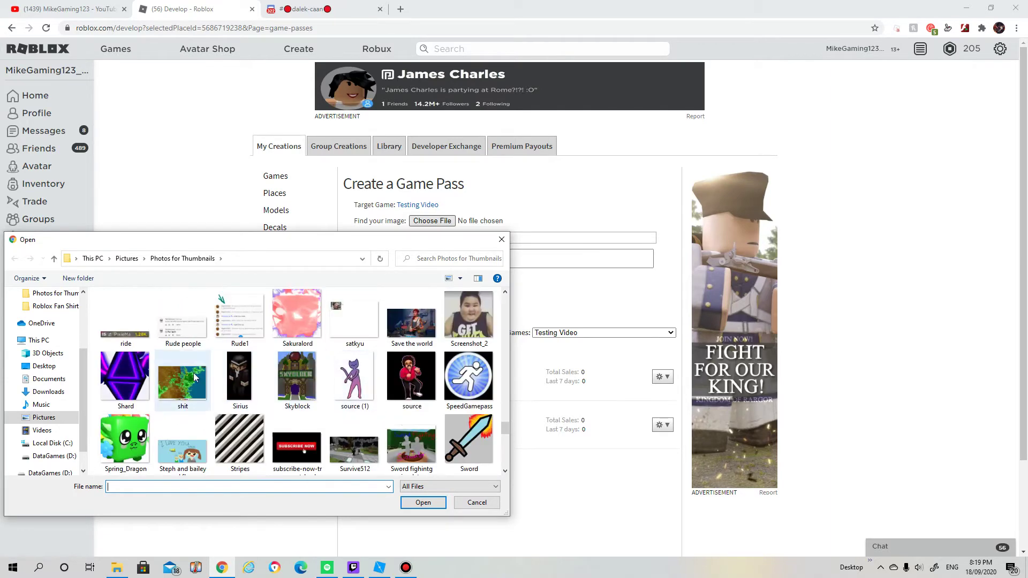
scroll(194, 378, up, 2)
scroll(196, 376, up, 2)
scroll(195, 376, up, 2)
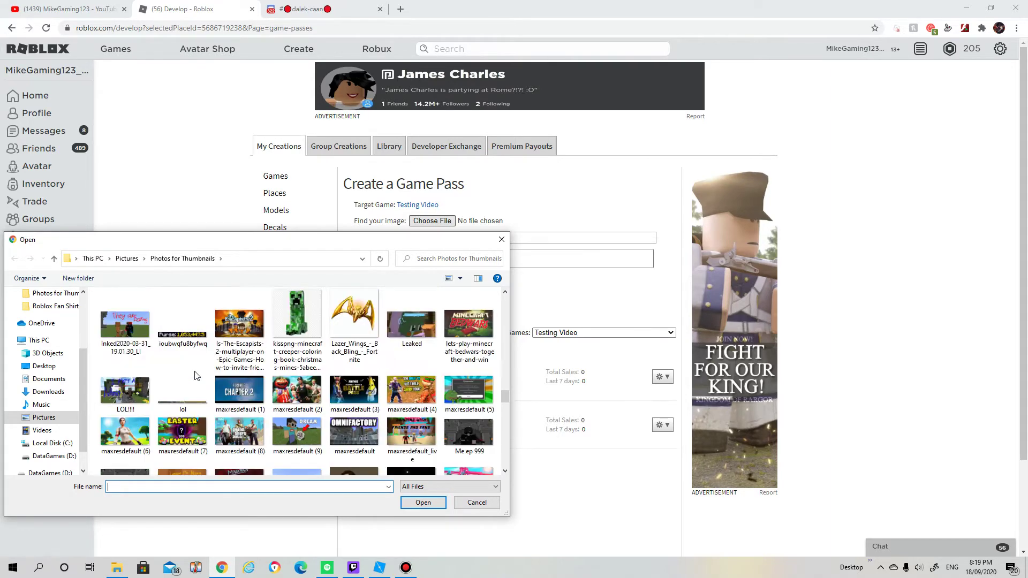
scroll(204, 371, down, 2)
scroll(391, 408, up, 2)
scroll(391, 408, up, 2)
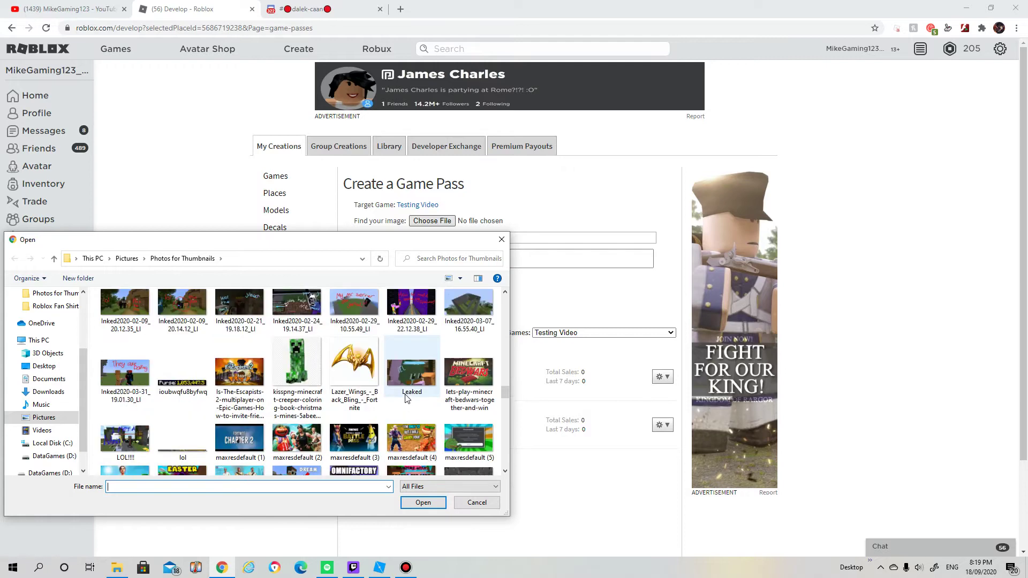
scroll(390, 400, up, 2)
scroll(343, 320, down, 2)
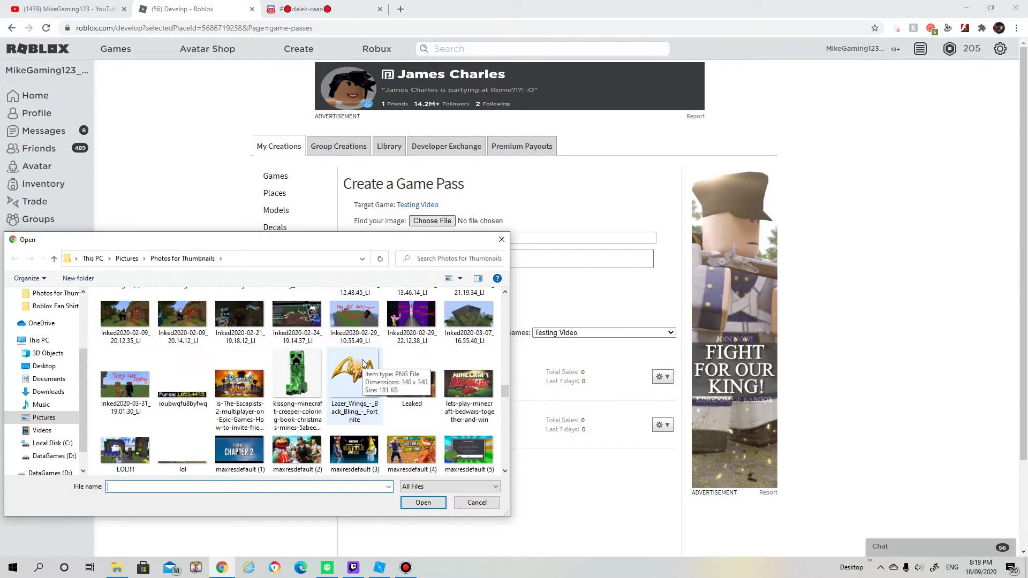
scroll(345, 362, up, 2)
Choose images (1).png from Photos for Thumbnails as the pass image
double_click(351, 313)
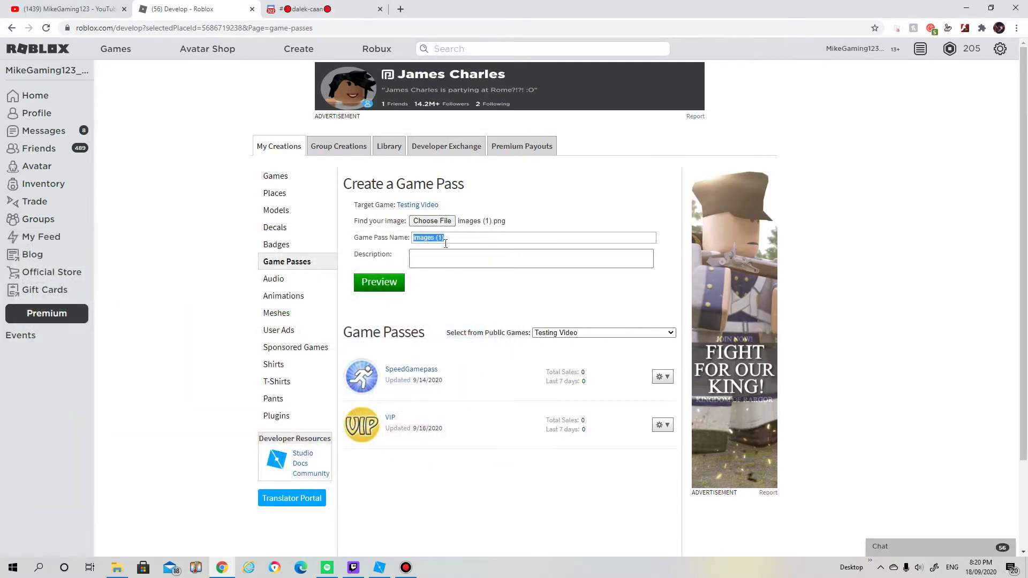
text(SpeedGam)
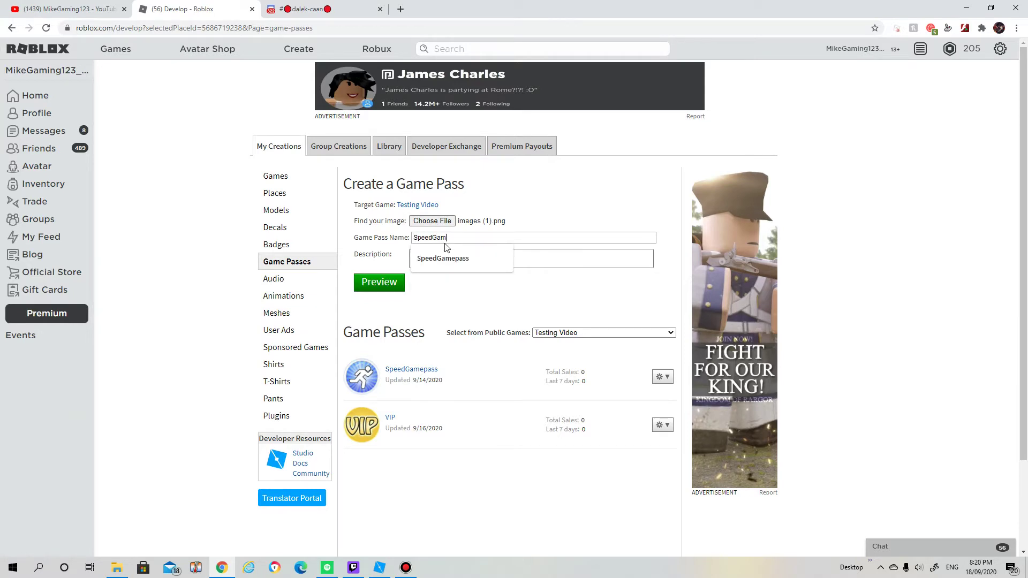
text(pass2)
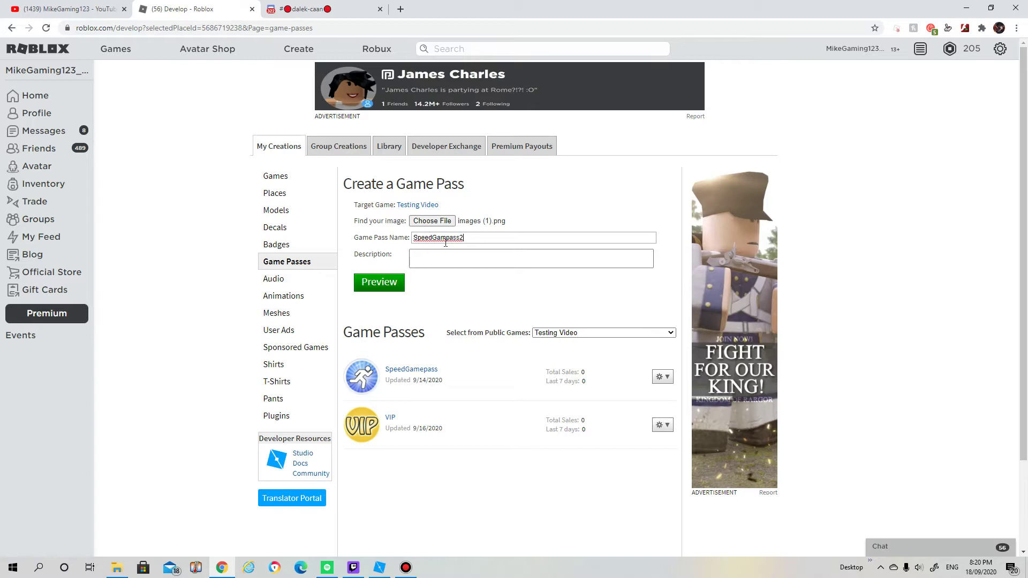
Preview and upload the SpeedGampass2 pass, then open its Configure page
click(378, 282)
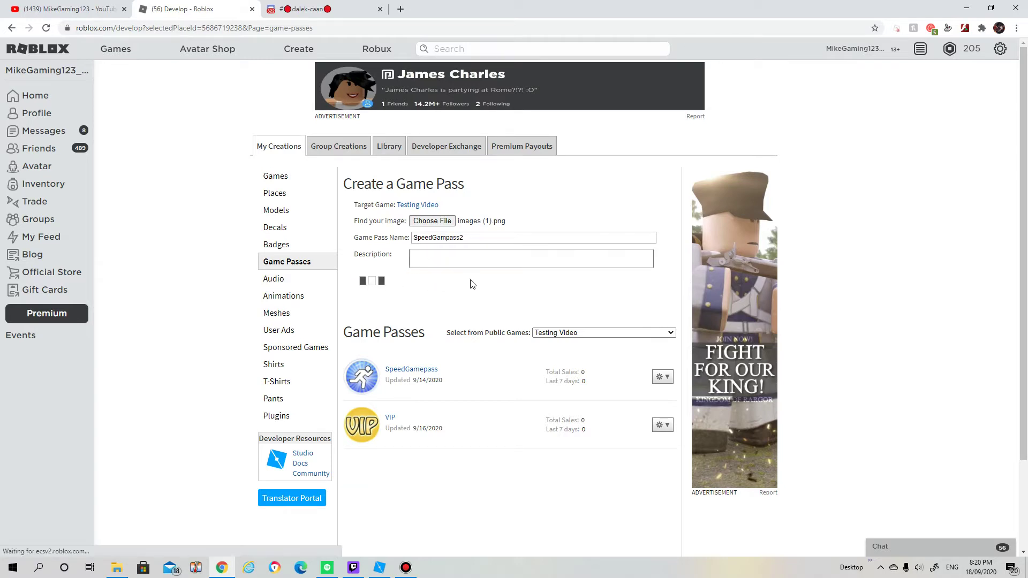
click(385, 311)
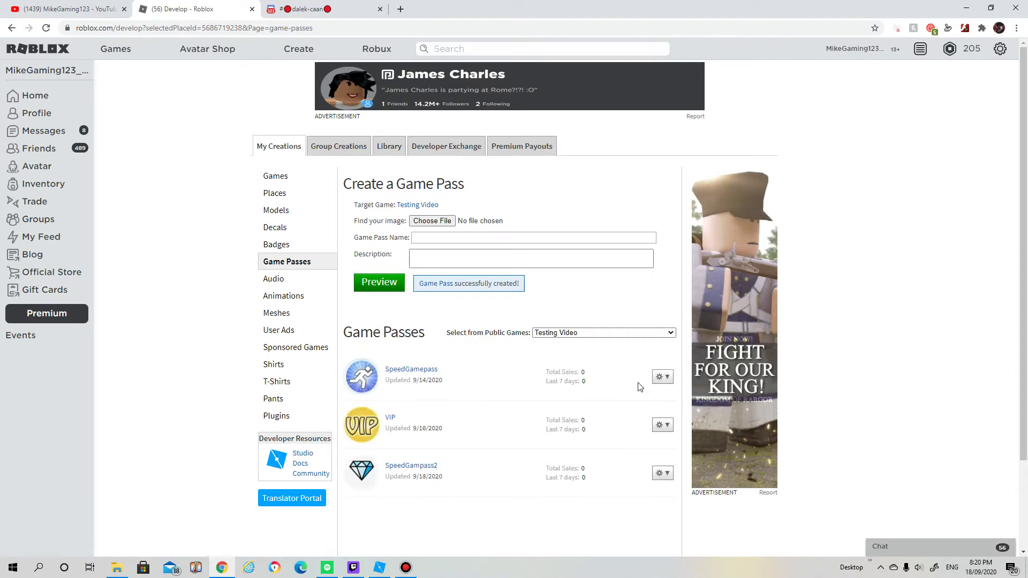
click(662, 473)
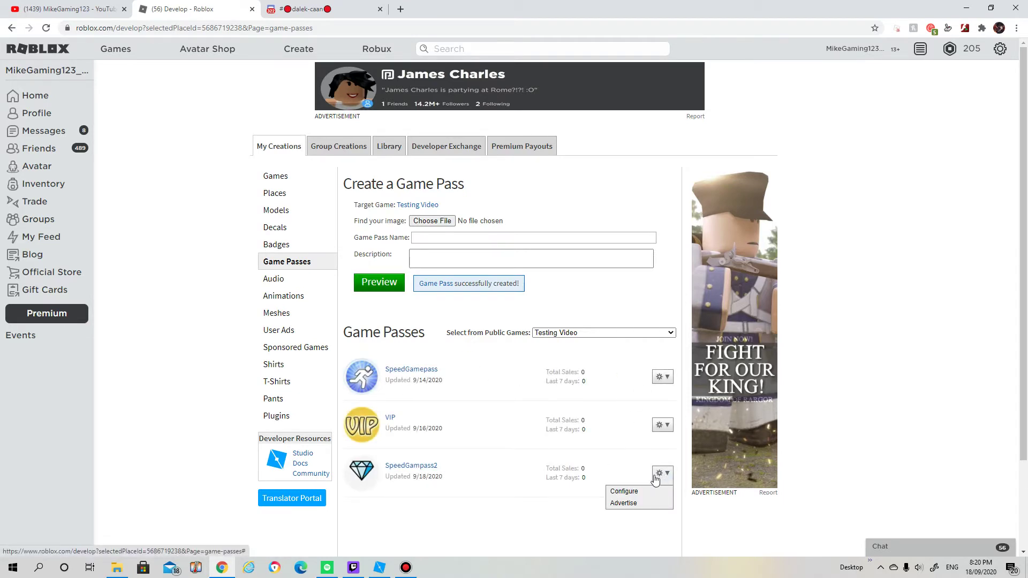
click(625, 494)
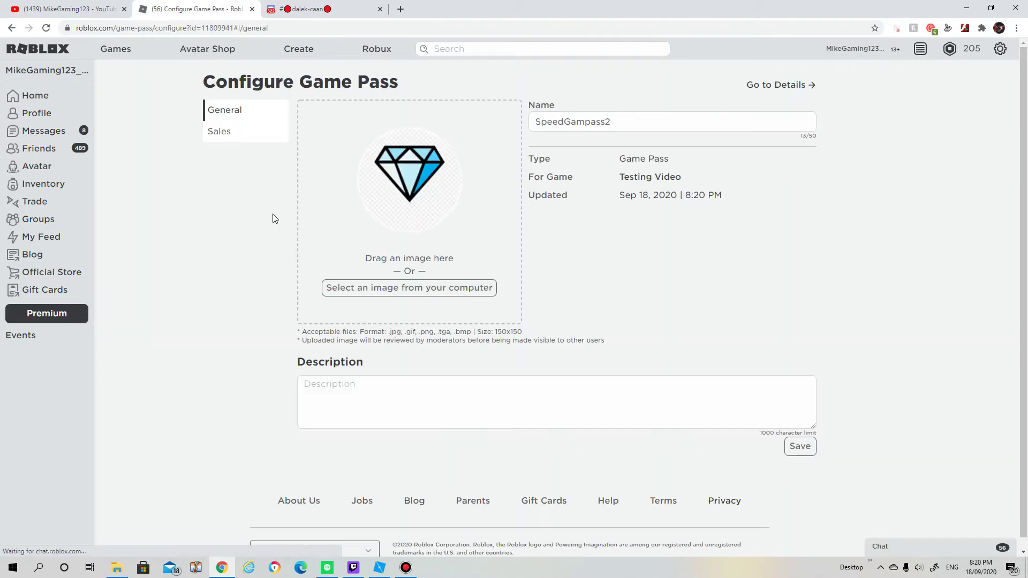
Put the pass on sale and save an initial price of 1 Robux
click(219, 131)
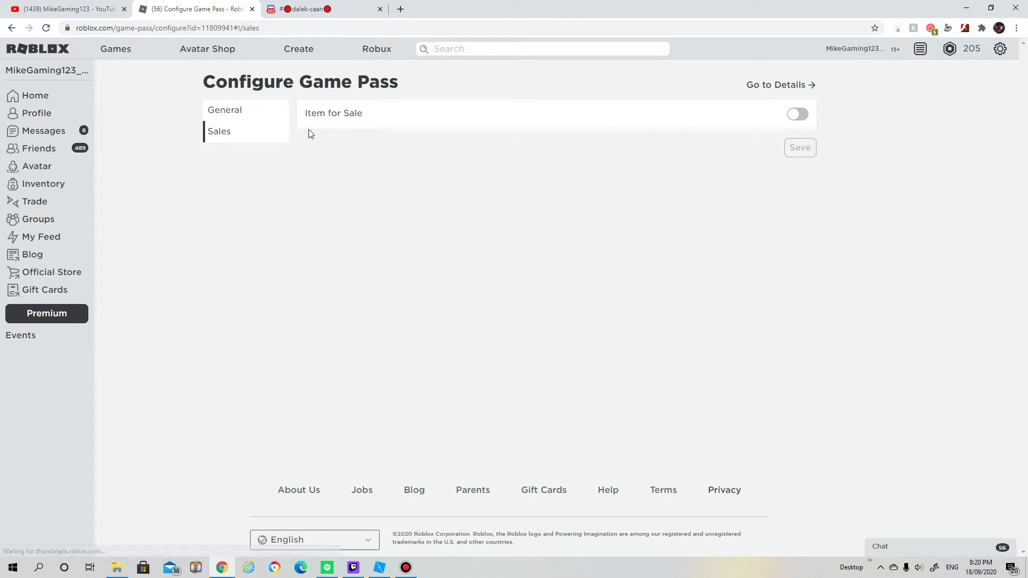
click(798, 114)
click(512, 139)
key(BackSpace)
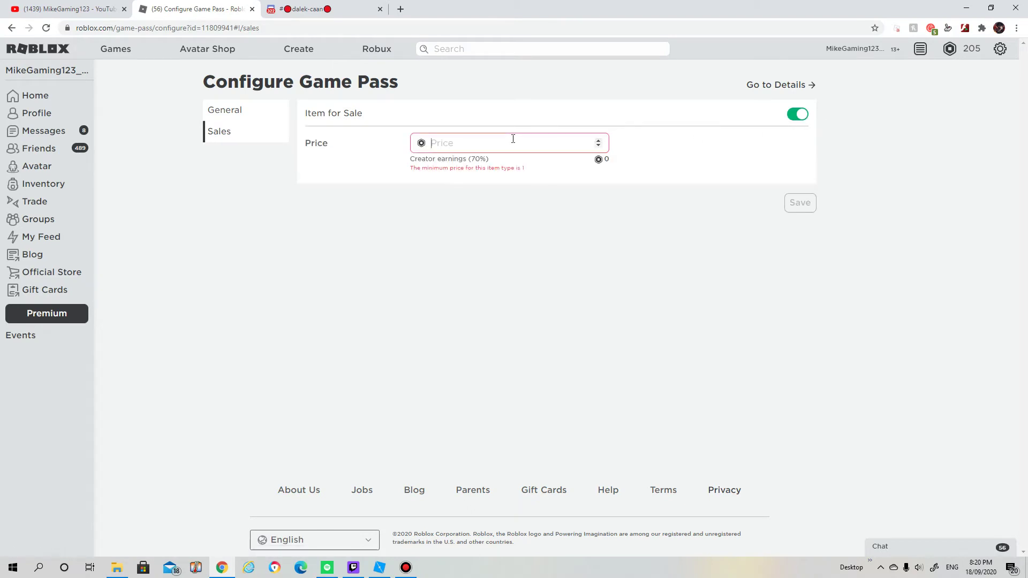
text(99999)
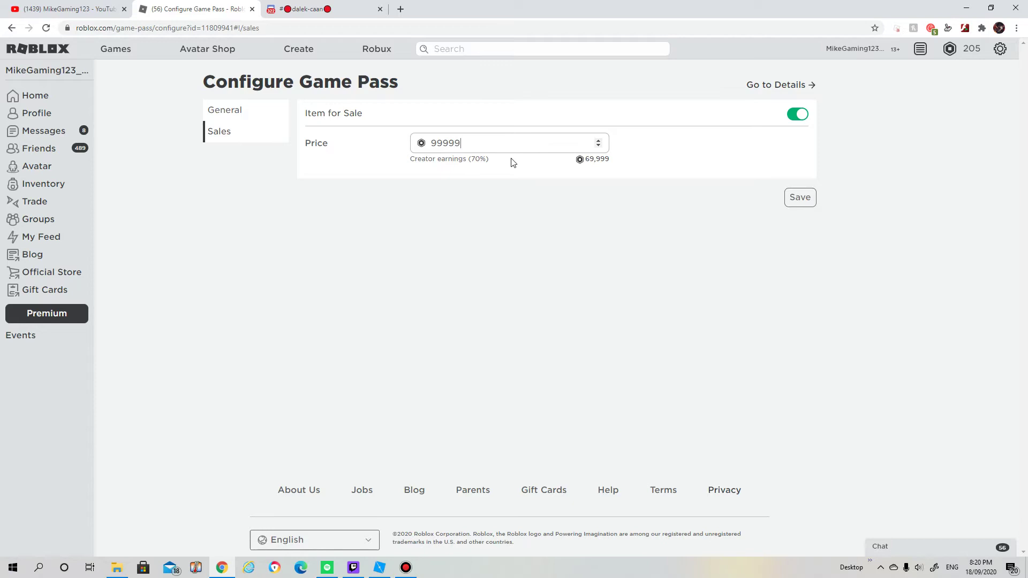
key(BackSpace)
key(BackSpace)
key(BackSpace)
text(100)
key(BackSpace)
key(BackSpace)
click(800, 198)
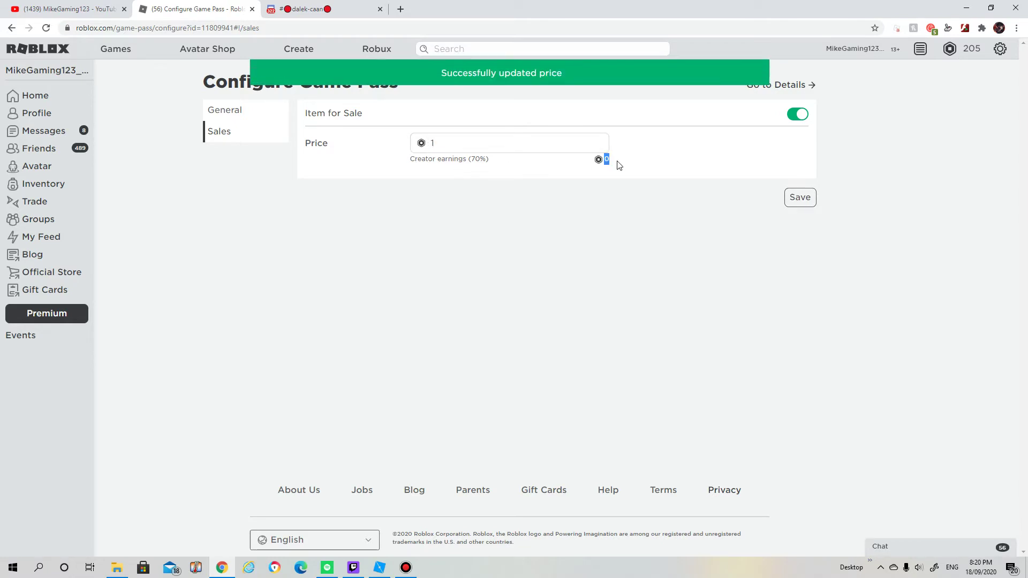
Change the pass price to 1000 Robux and save it
click(227, 113)
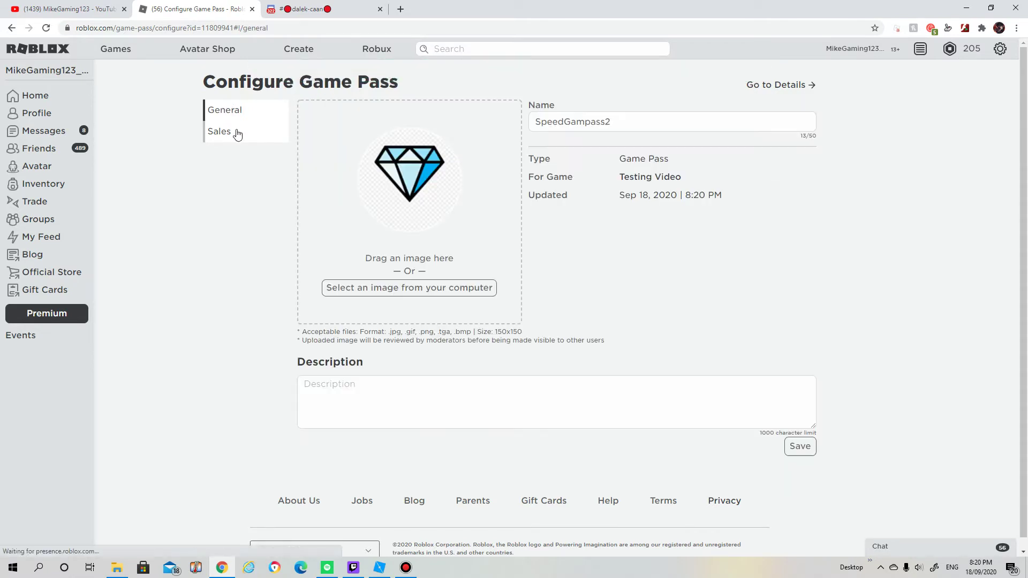
click(234, 134)
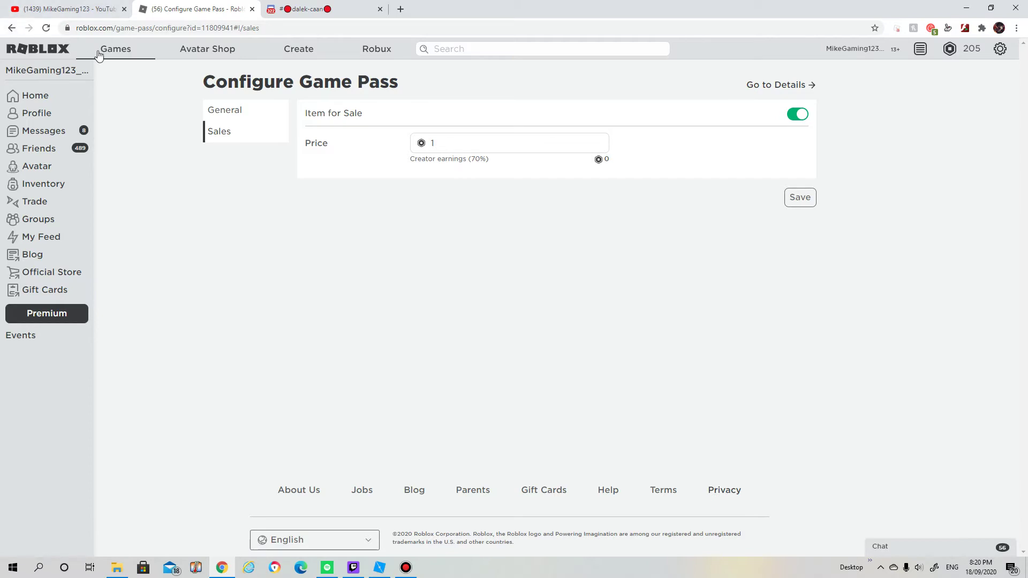
click(10, 30)
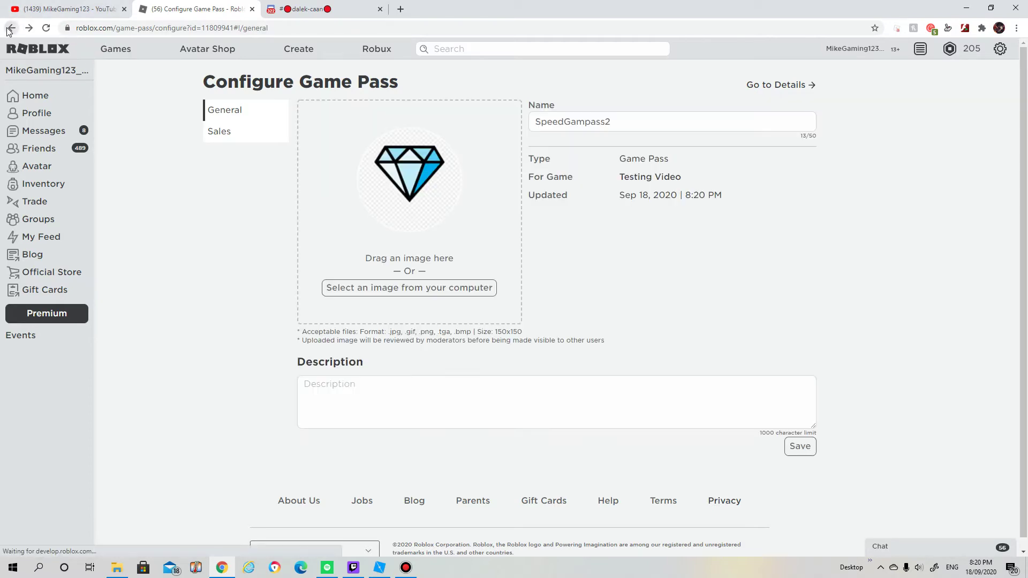
click(13, 29)
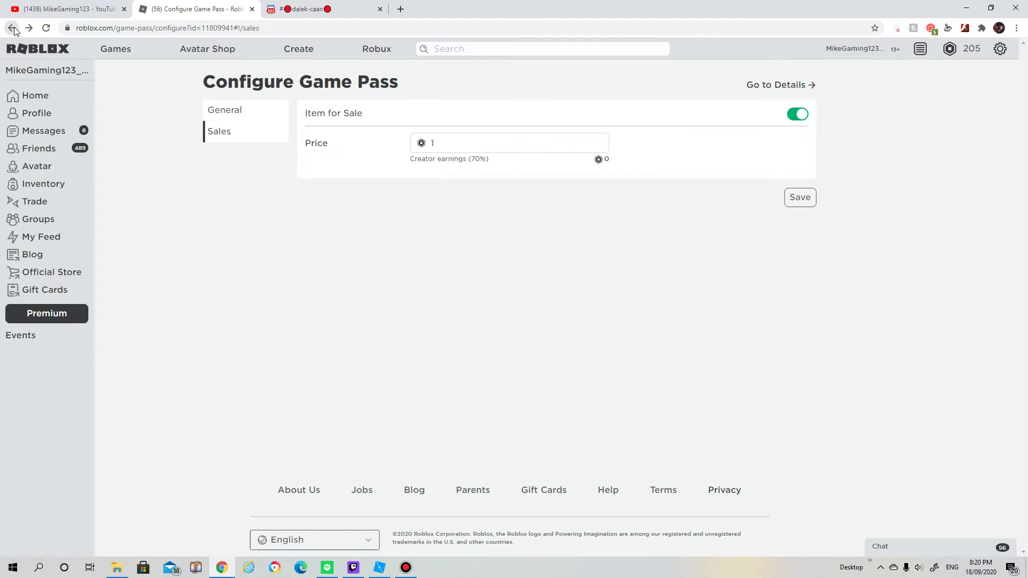
click(438, 143)
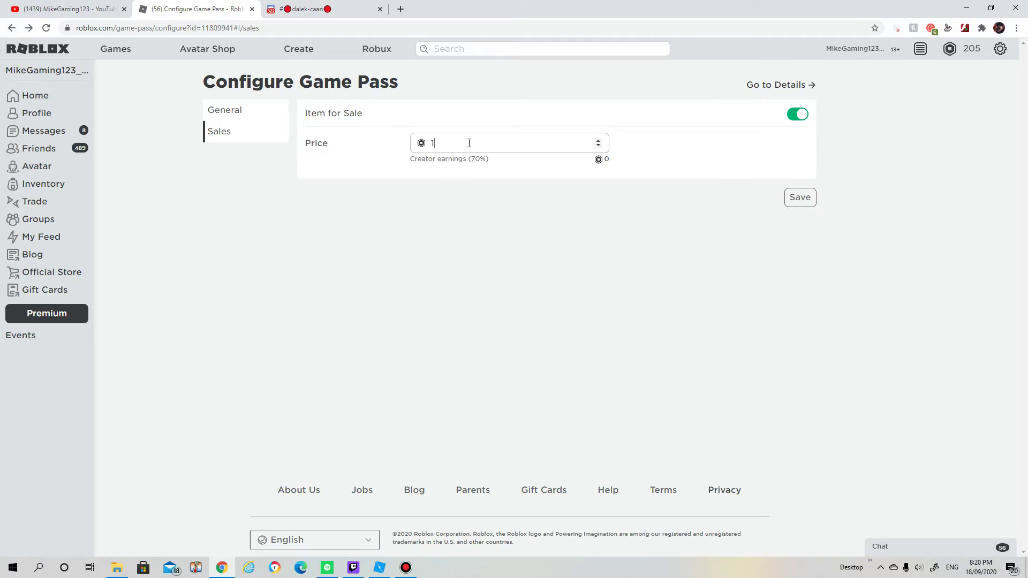
text(000)
click(799, 197)
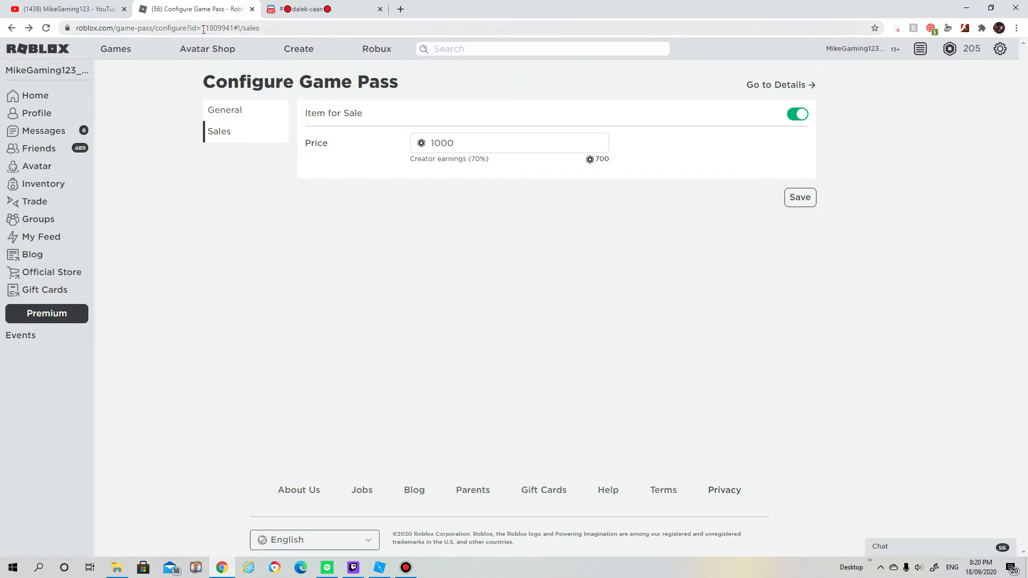
Copy game pass ID 11809941 from the address bar
drag(201, 27, 231, 27)
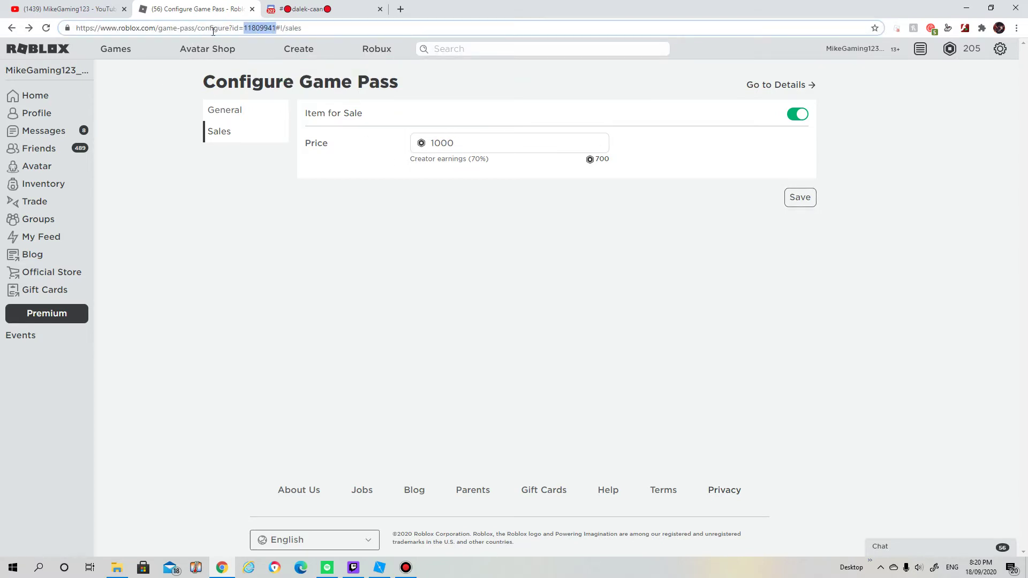
right_click(263, 30)
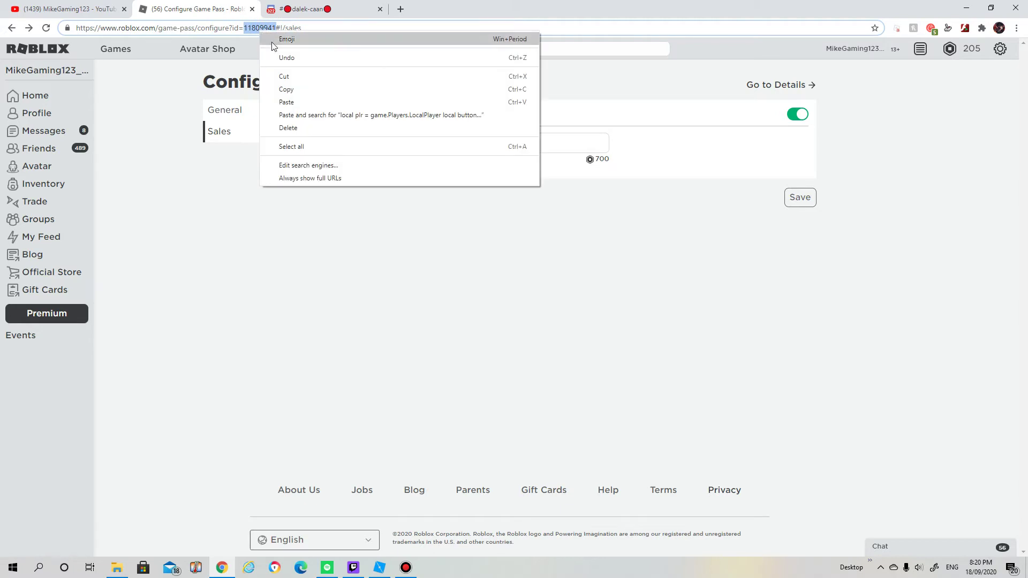
click(286, 86)
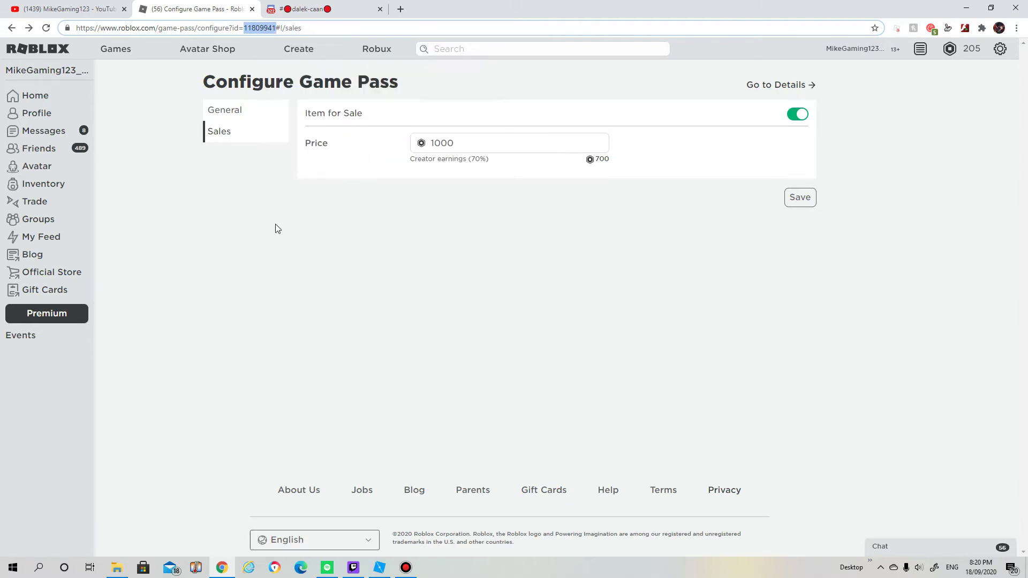
Paste pass ID 11809941 into the PromptGamePassPurchase call in Studio
click(379, 567)
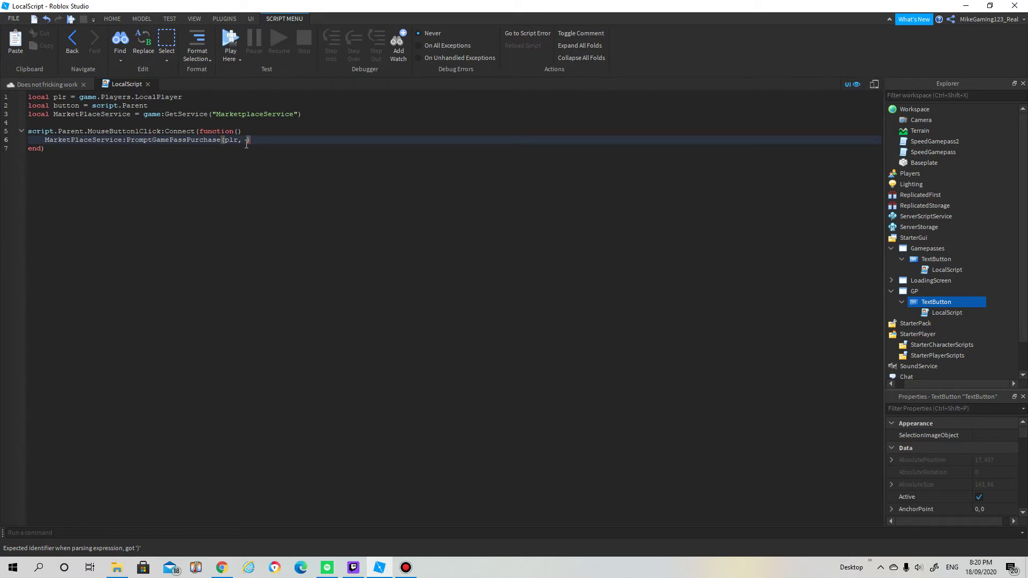
key(ctrl+v)
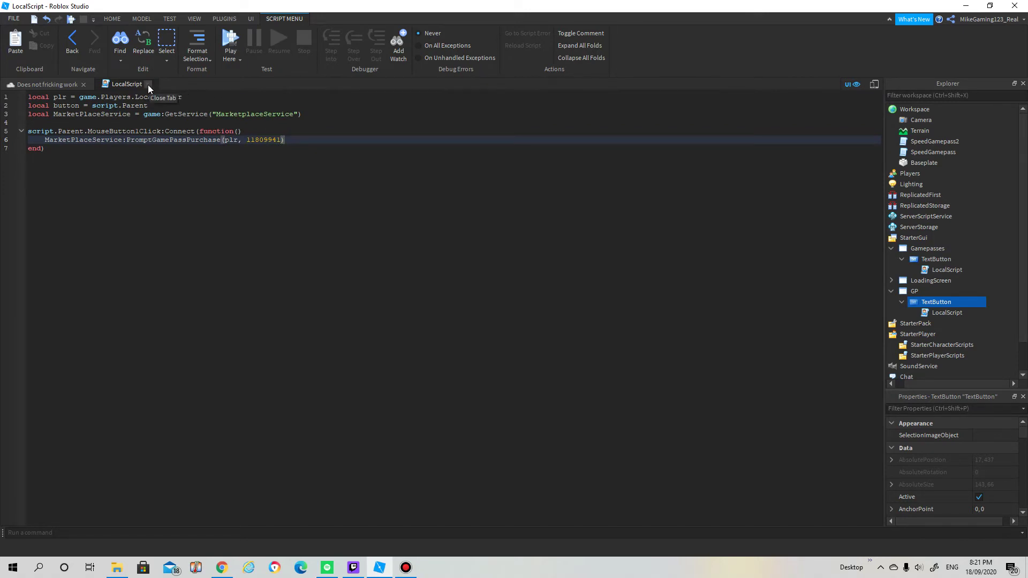
Close the purchase LocalScript, open SpeedGamepass2 and delete its placeholder print line
click(148, 85)
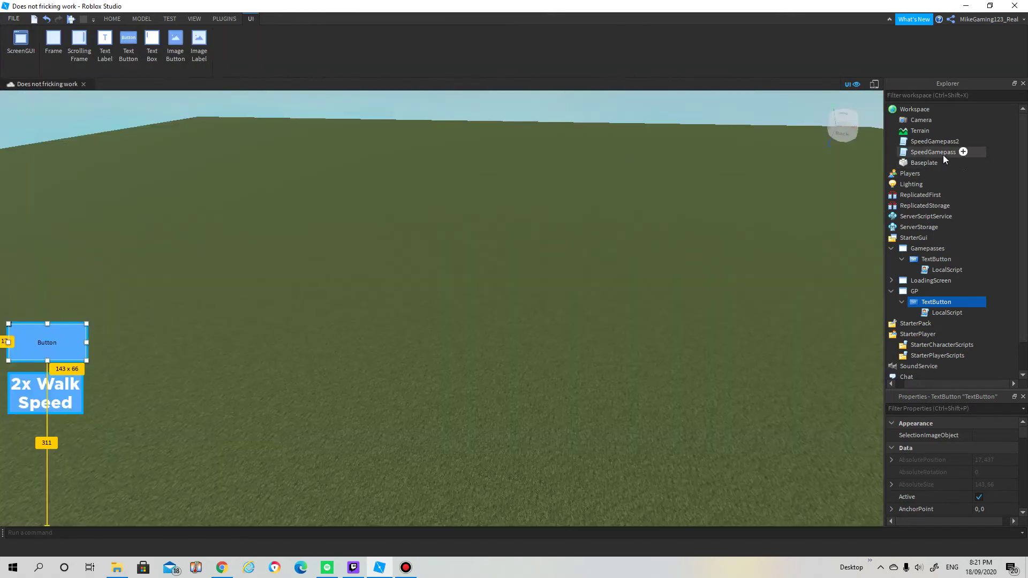
double_click(925, 140)
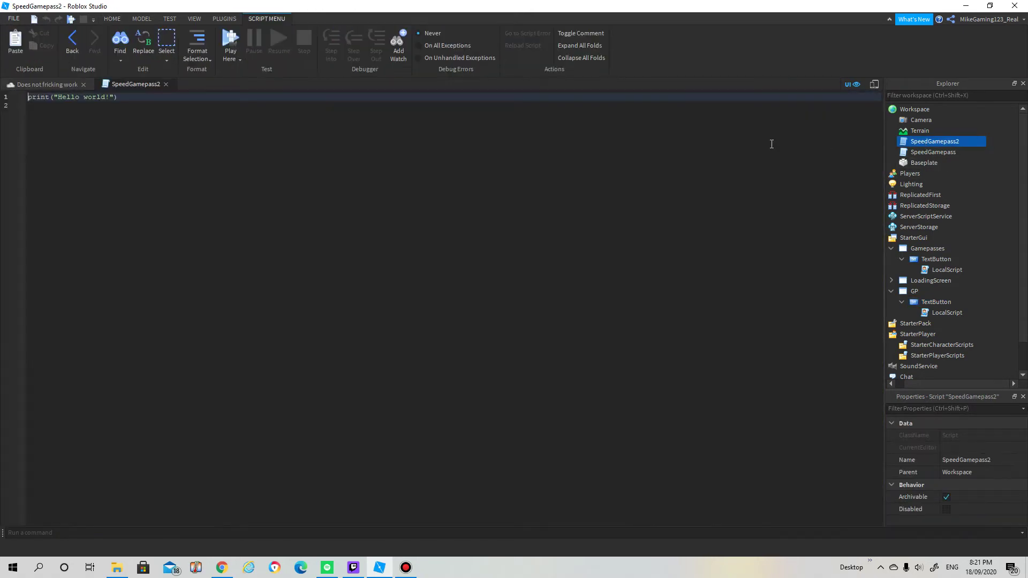
key(ctrl+a)
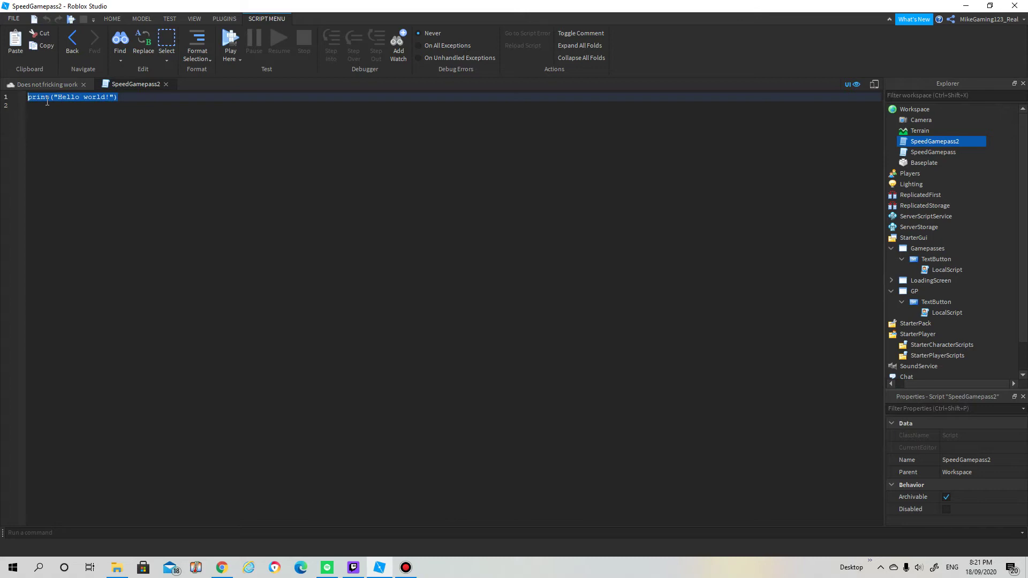
key(BackSpace)
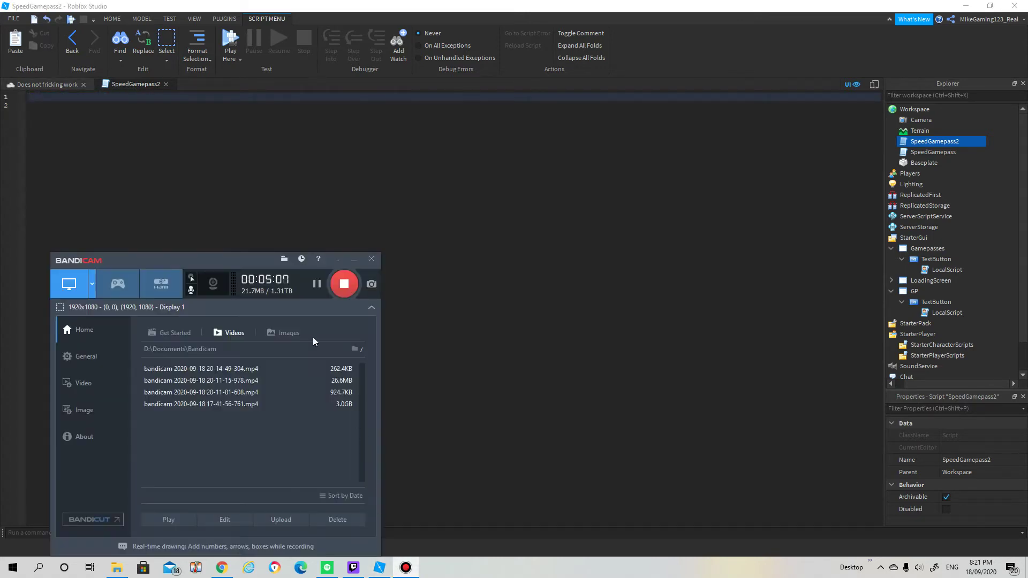
key(Up)
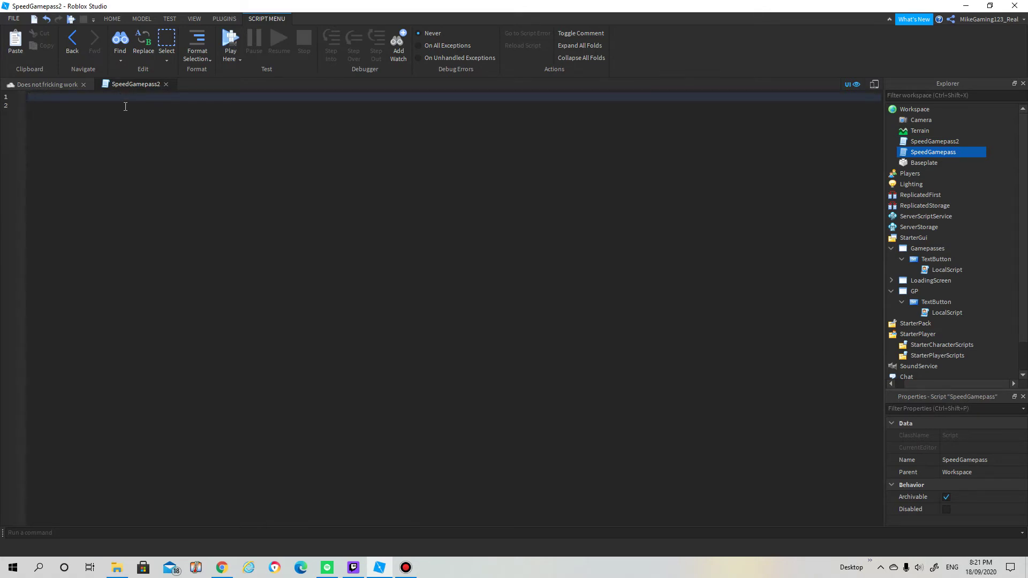
text(local gamepass)
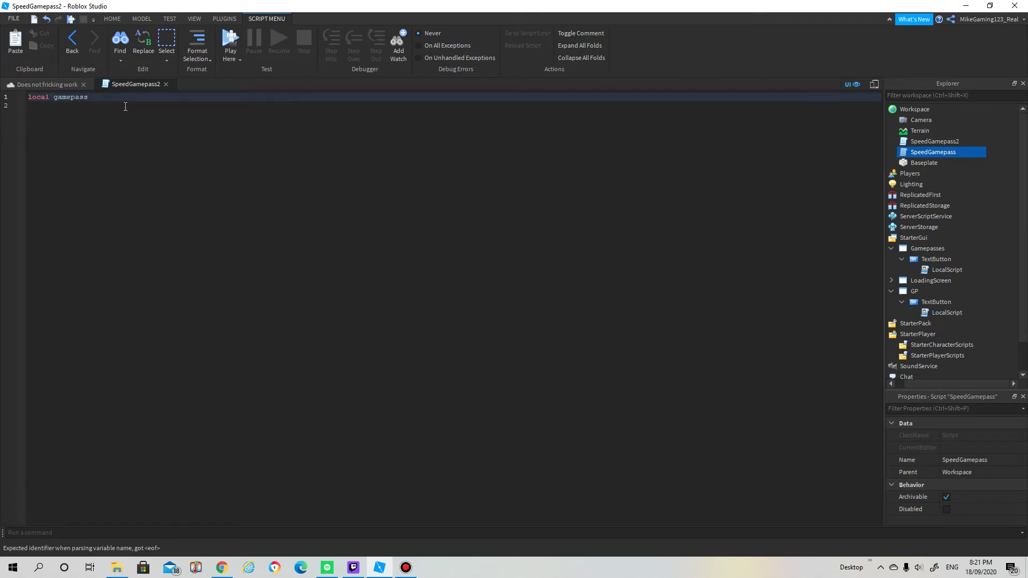
text( = )
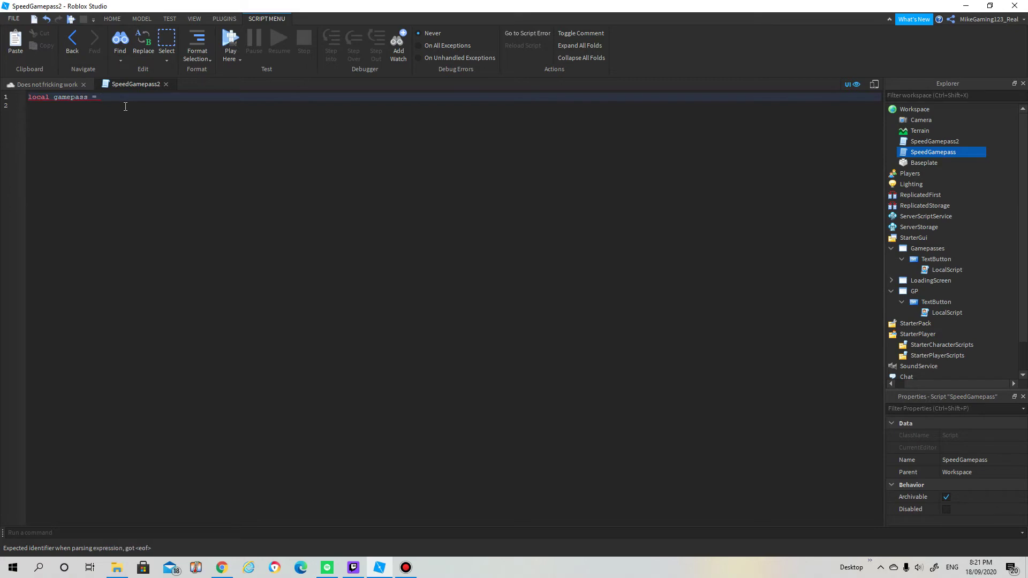
text(11809941)
Add line 2 declaring local market = game:GetService("MarketplaceService")
key(Return)
text(local )
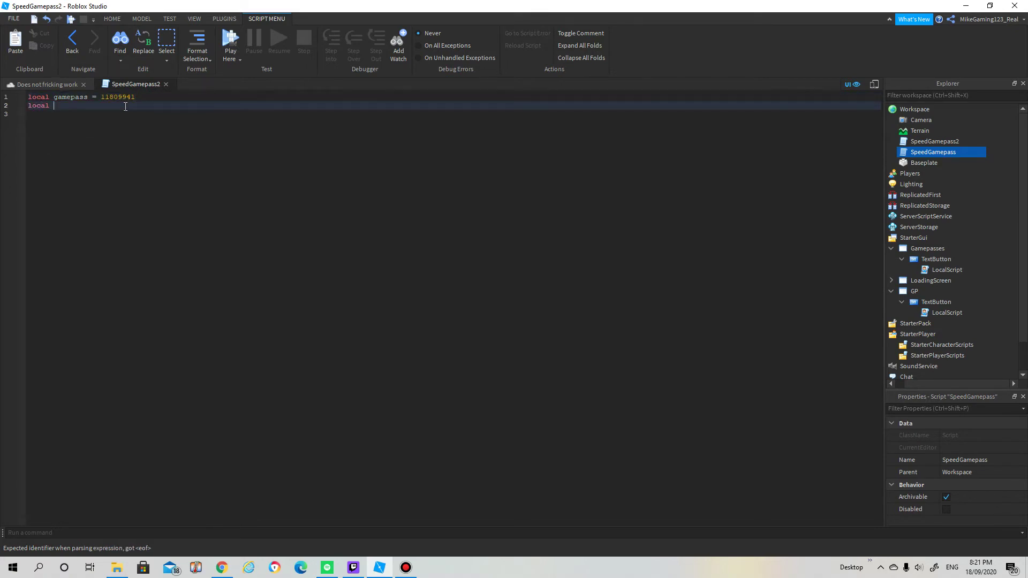
text(market)
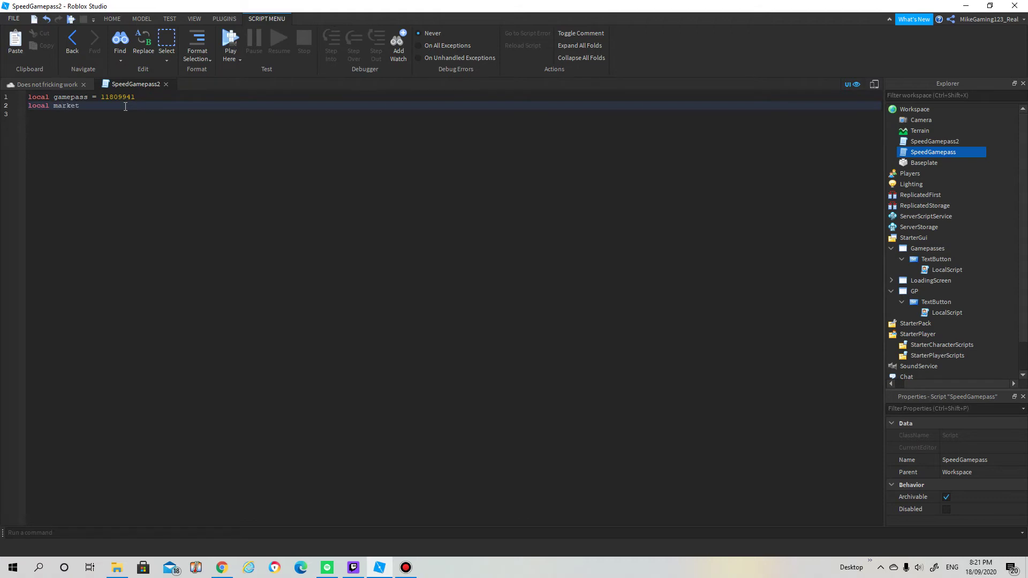
text( = game)
text(.)
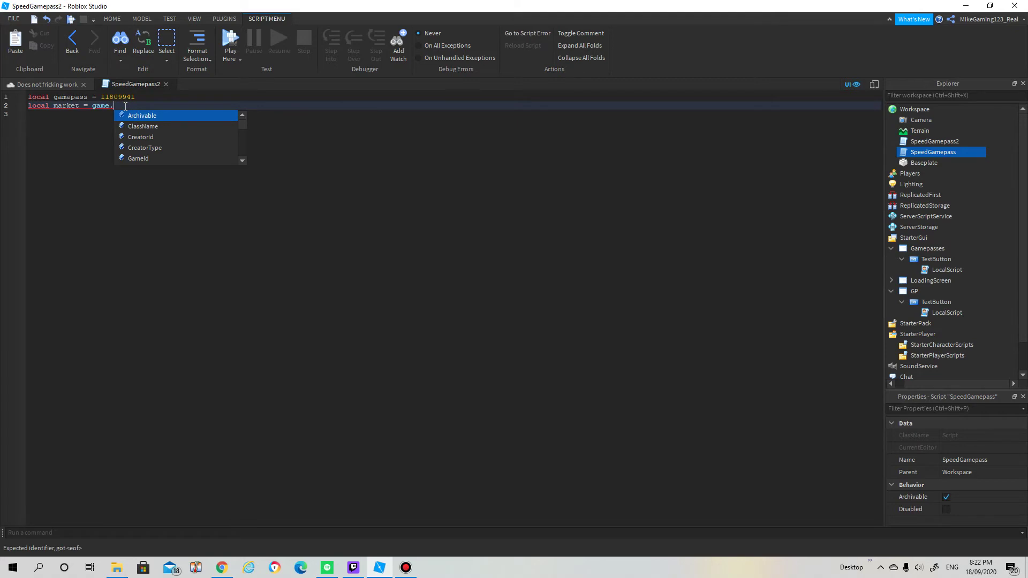
key(BackSpace)
text(:GetSer)
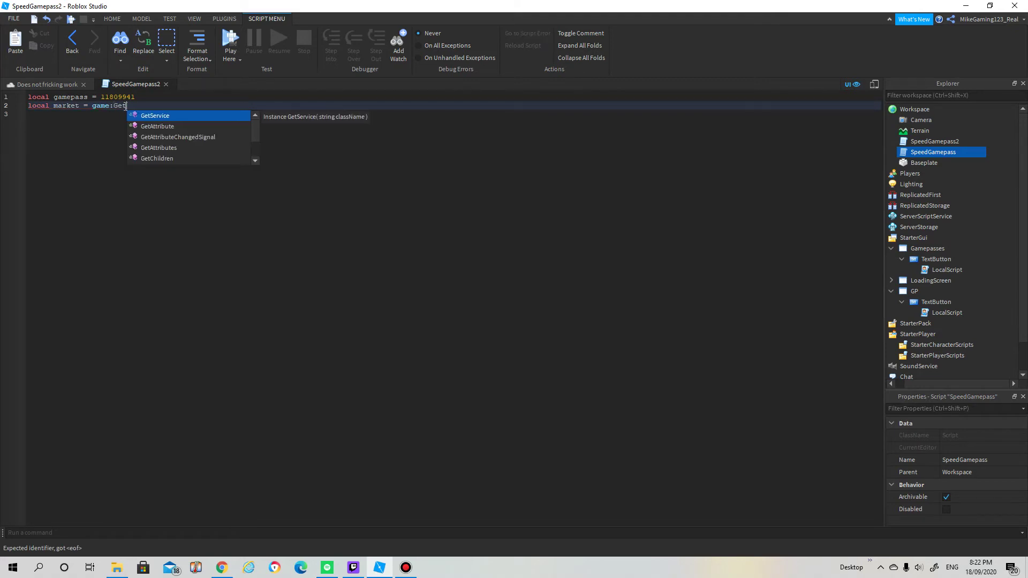
key(Tab)
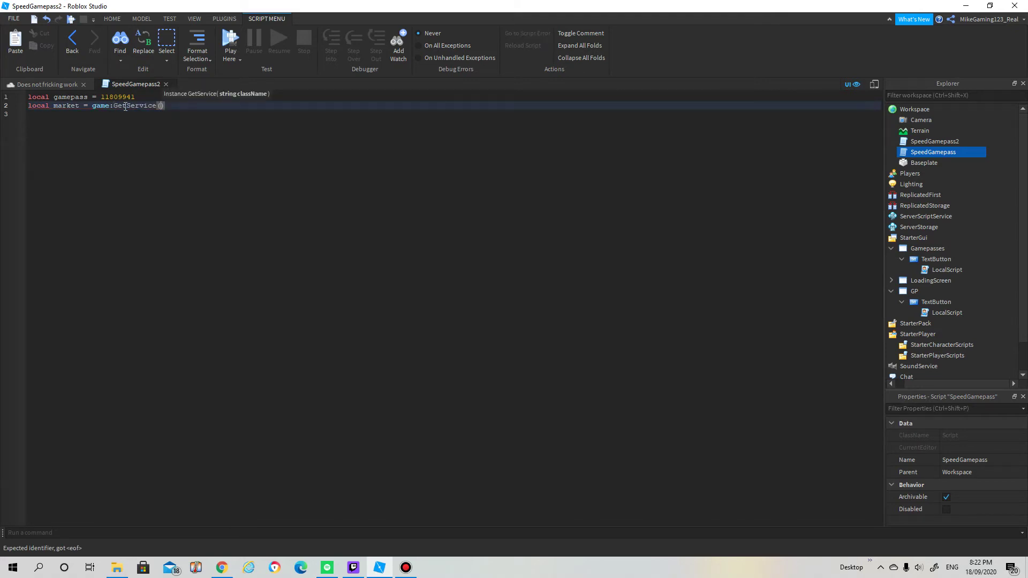
text(")
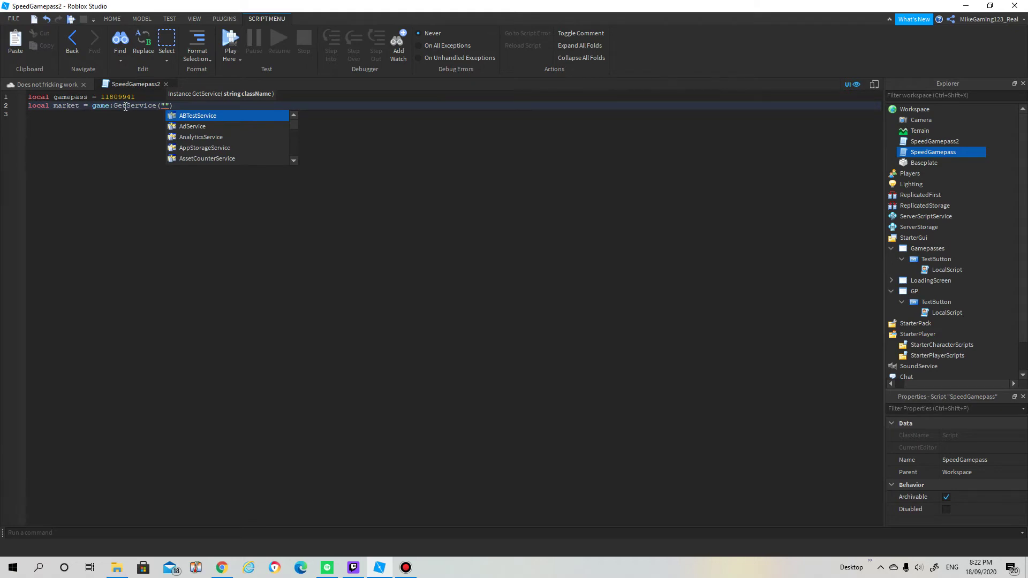
text(Mark)
key(Tab)
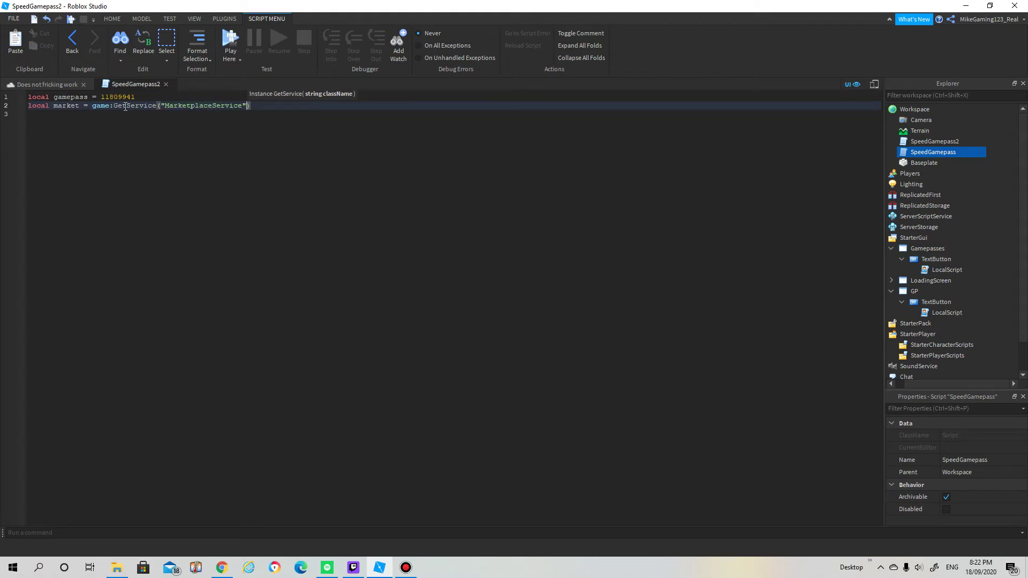
key(Right)
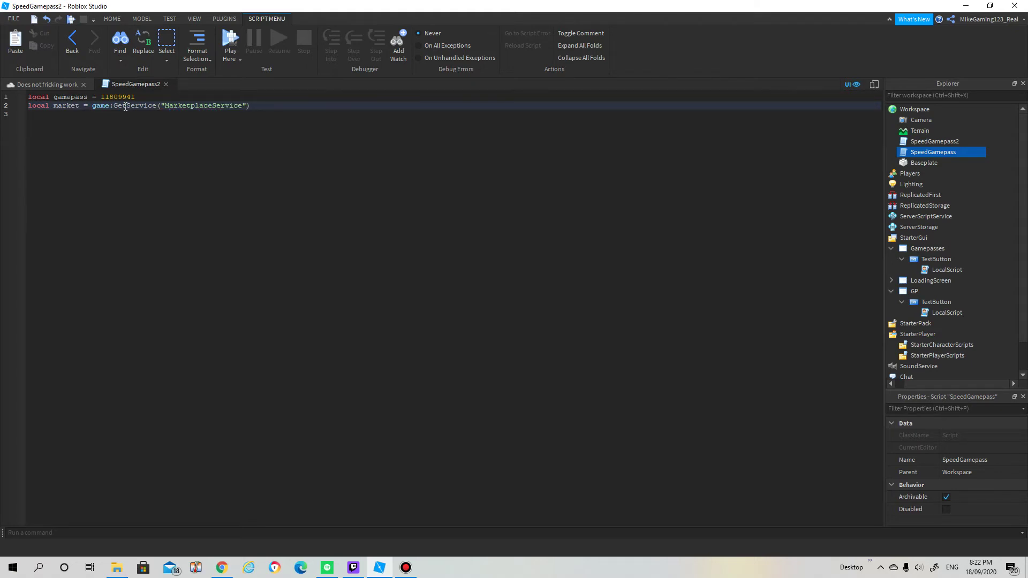
Add a game.Players.PlayerAdded:Connect(function(player)) handler and open its body
key(Return)
key(Return)
text(game.)
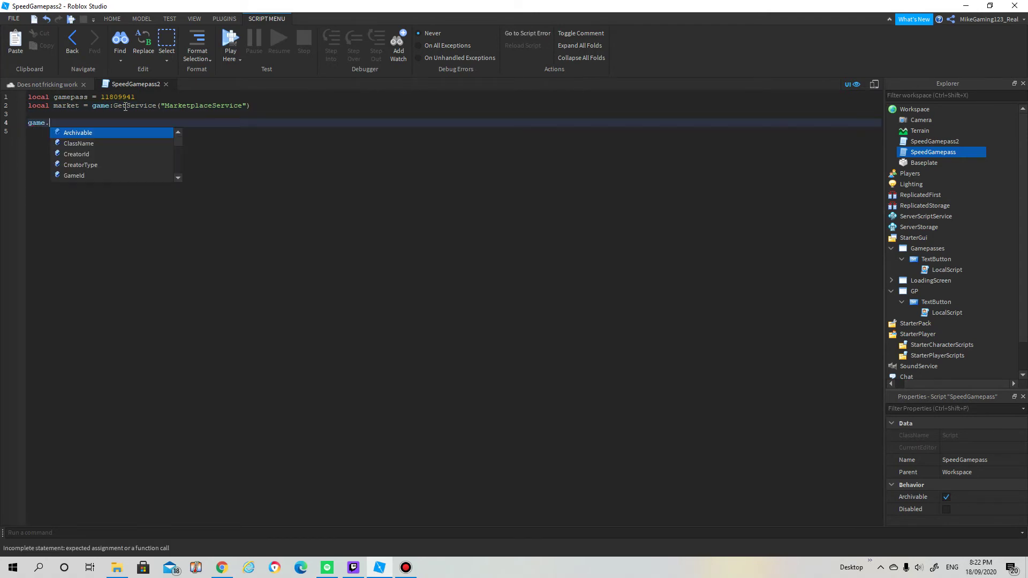
text(pal)
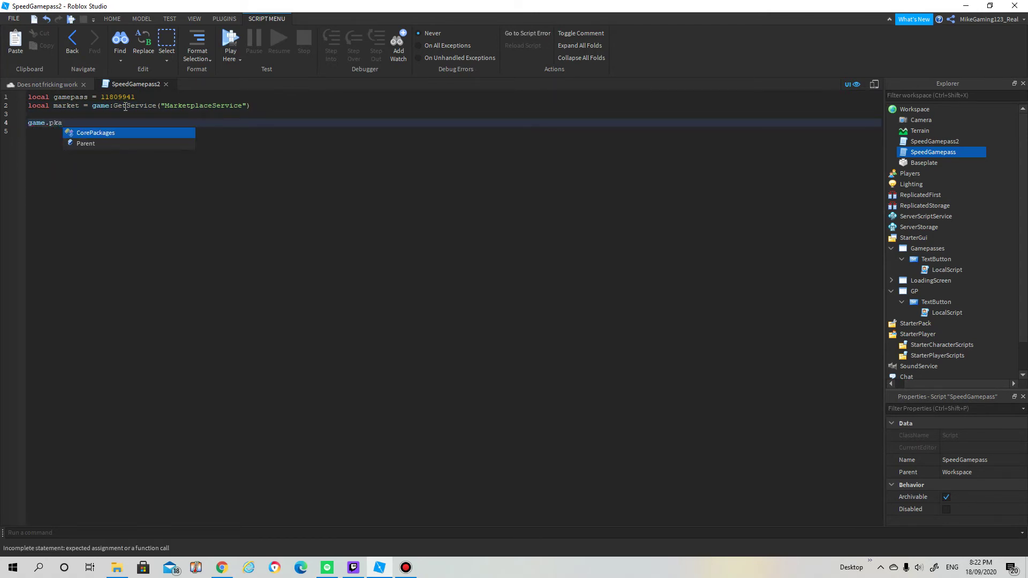
key(BackSpace)
key(BackSpace)
text(la)
key(Tab)
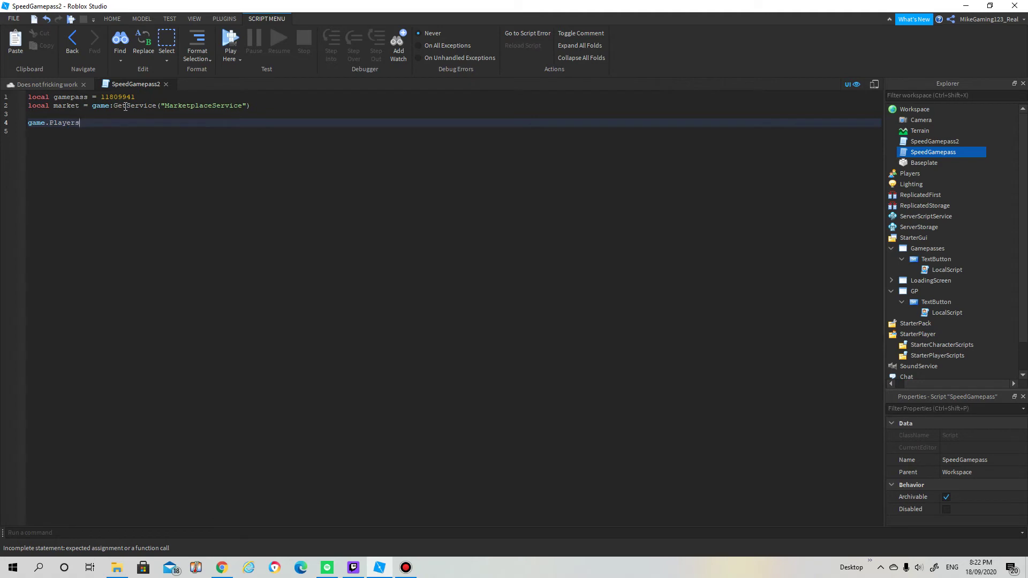
text(.pl)
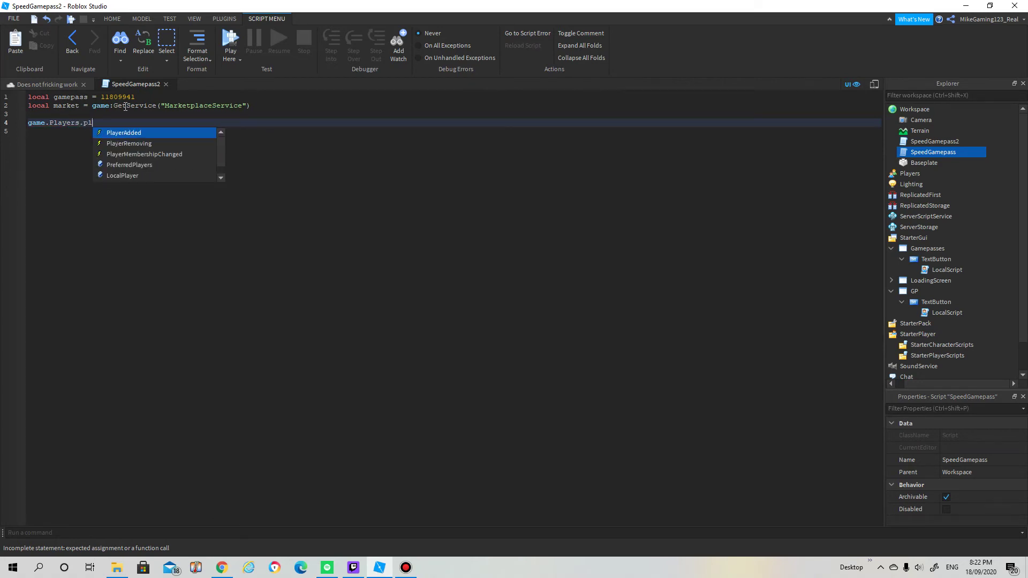
text(ayer)
key(Tab)
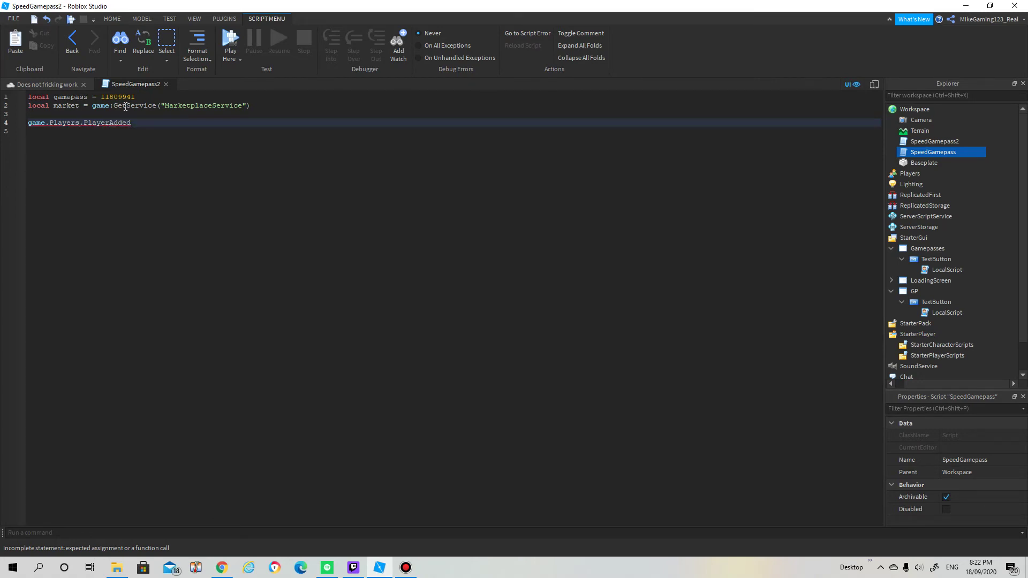
text(:Conn)
key(Tab)
text(()
text(fu)
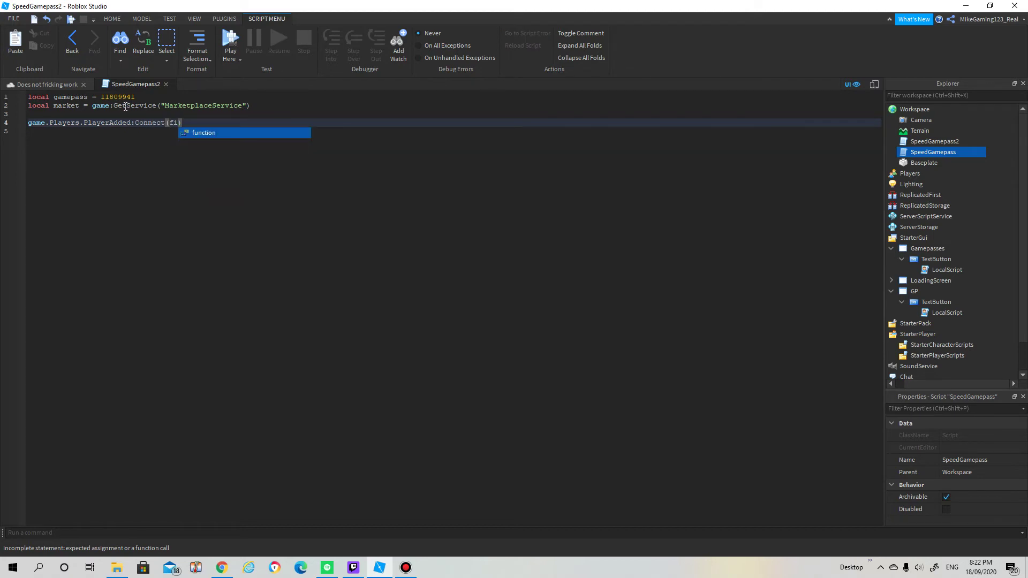
text(n)
key(Tab)
text(()
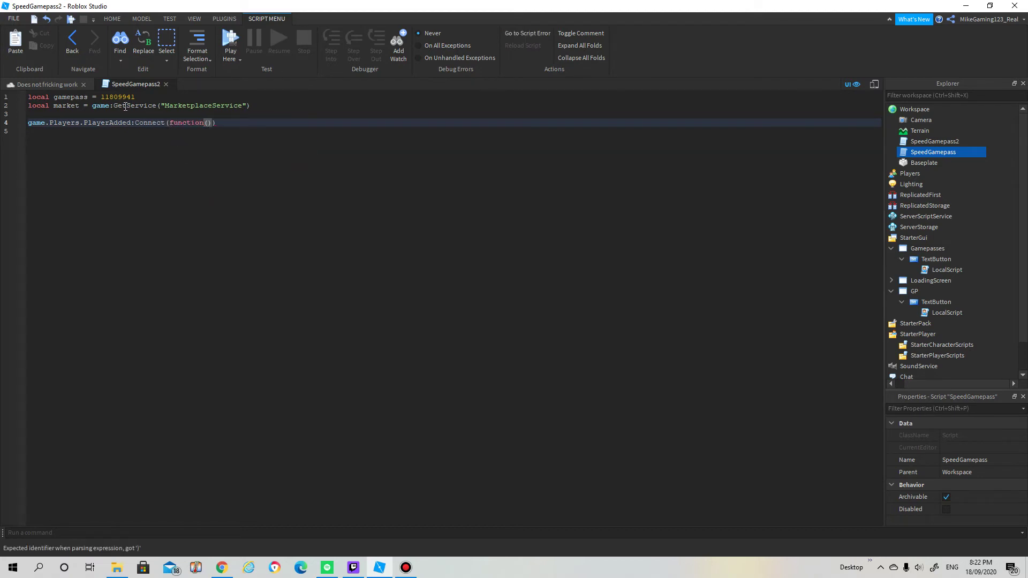
text(player)
key(End)
key(Return)
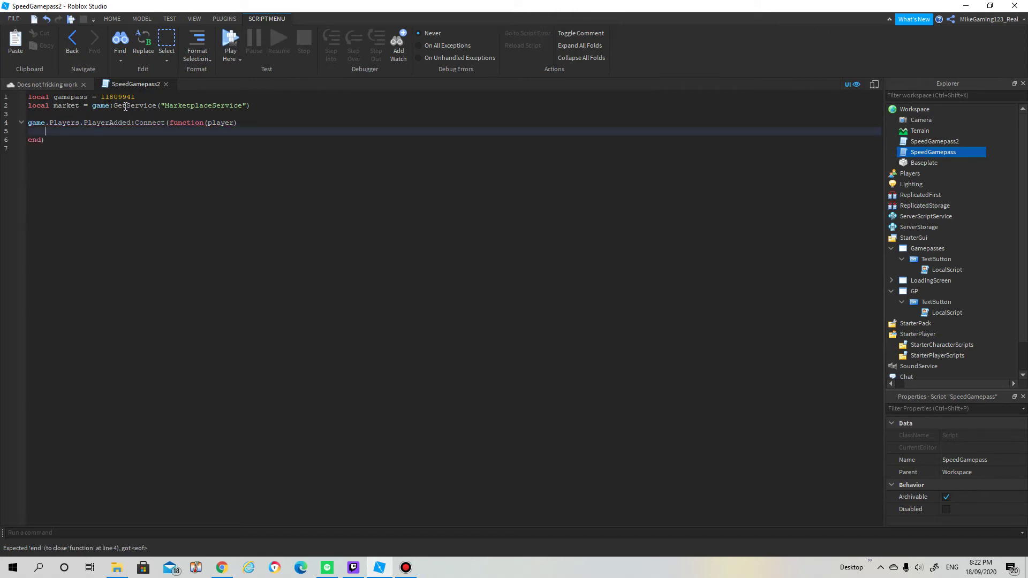
text(m)
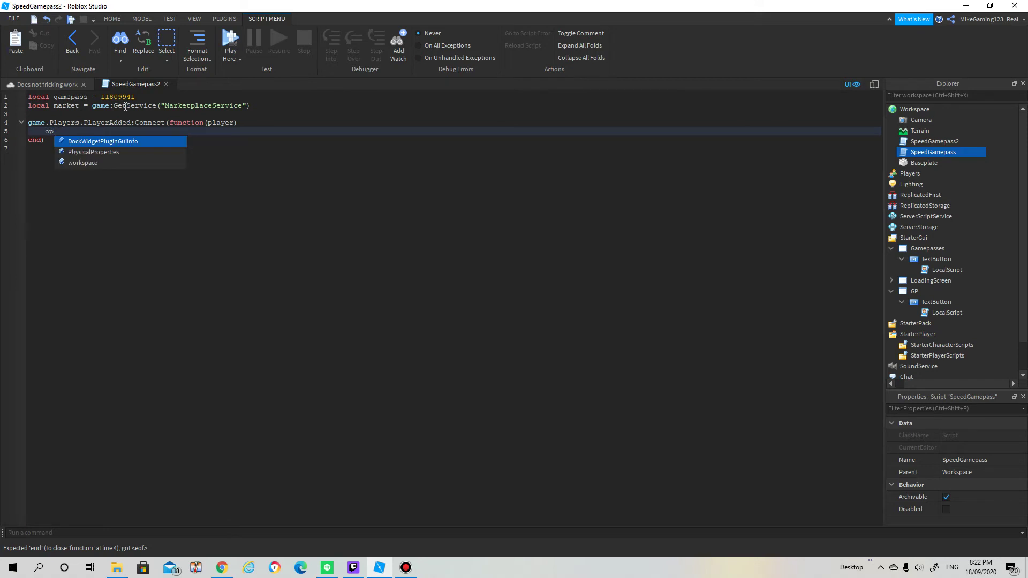
Nest a CharacterAdded handler and begin if market:UserOwnsGamePassAsync(player.UserId, gamepass
key(BackSpace)
text(player.CharacterAdded:C)
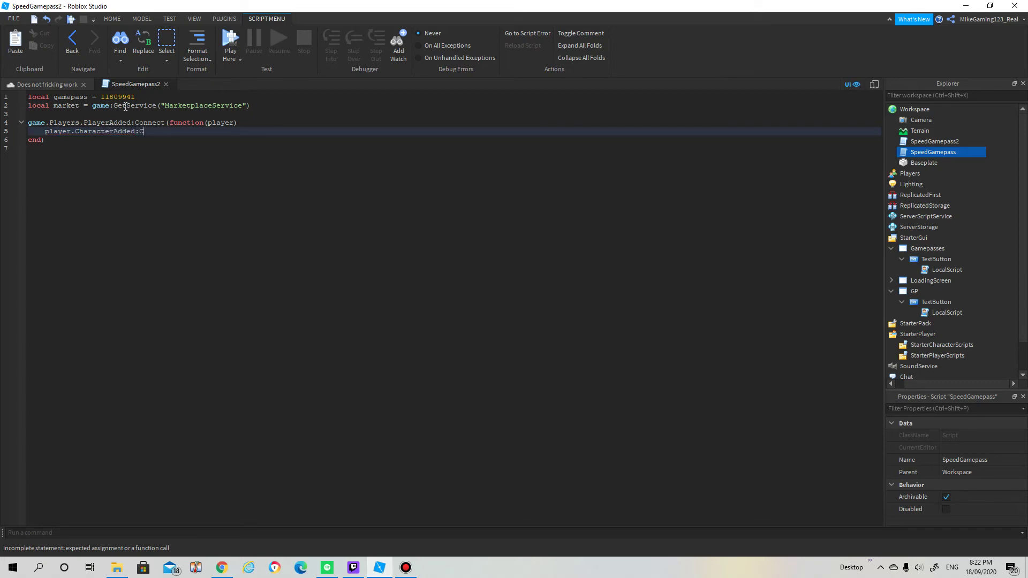
text(onnect)
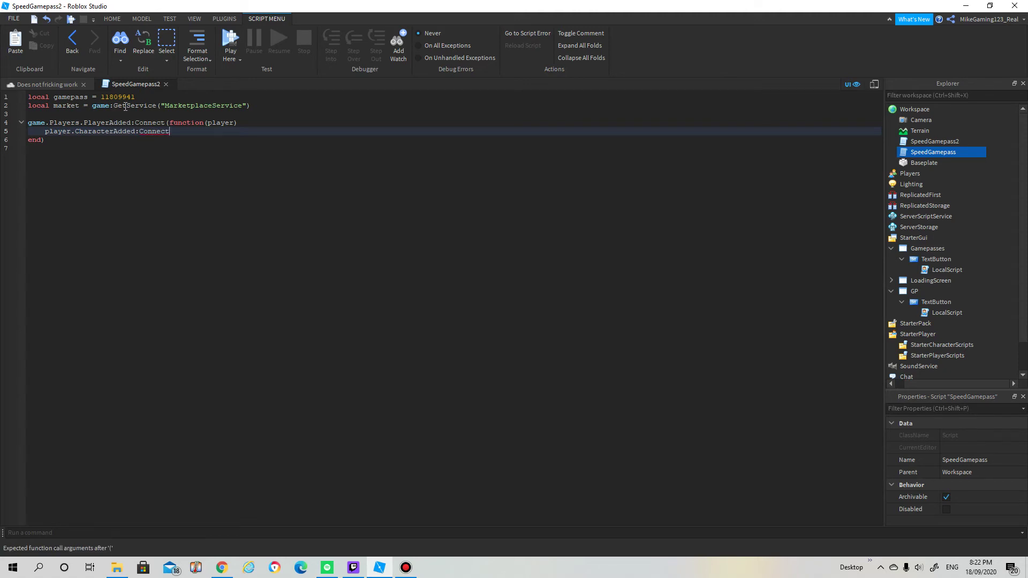
text((function)
text(()
text(Charact)
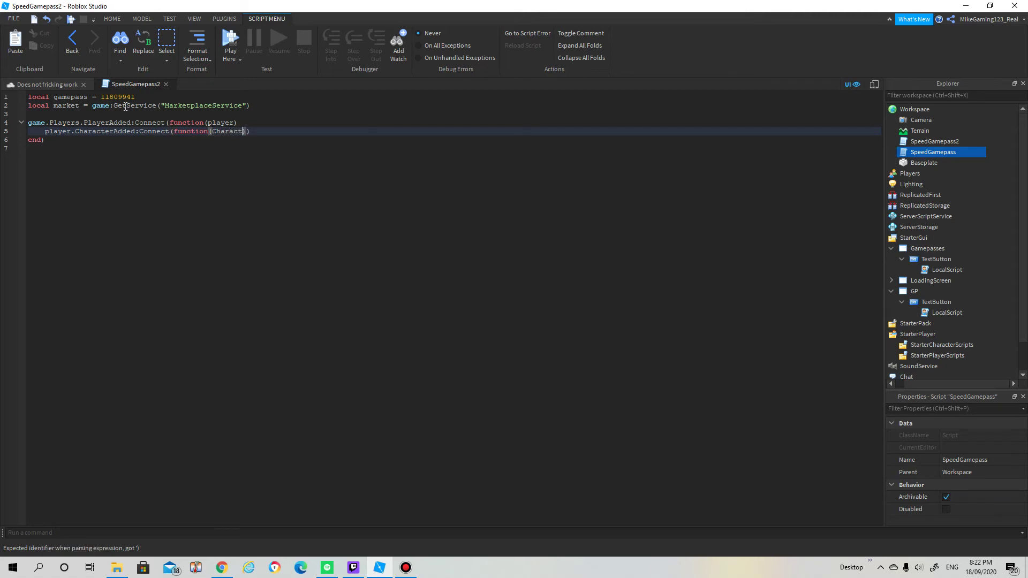
text(er))
key(BackSpace)
key(Return)
text(if)
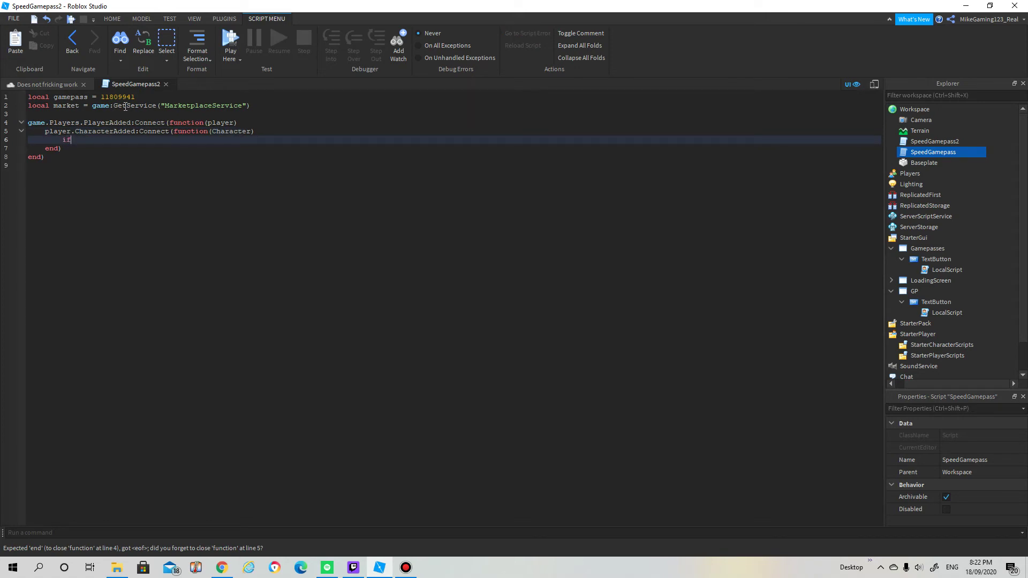
text( market)
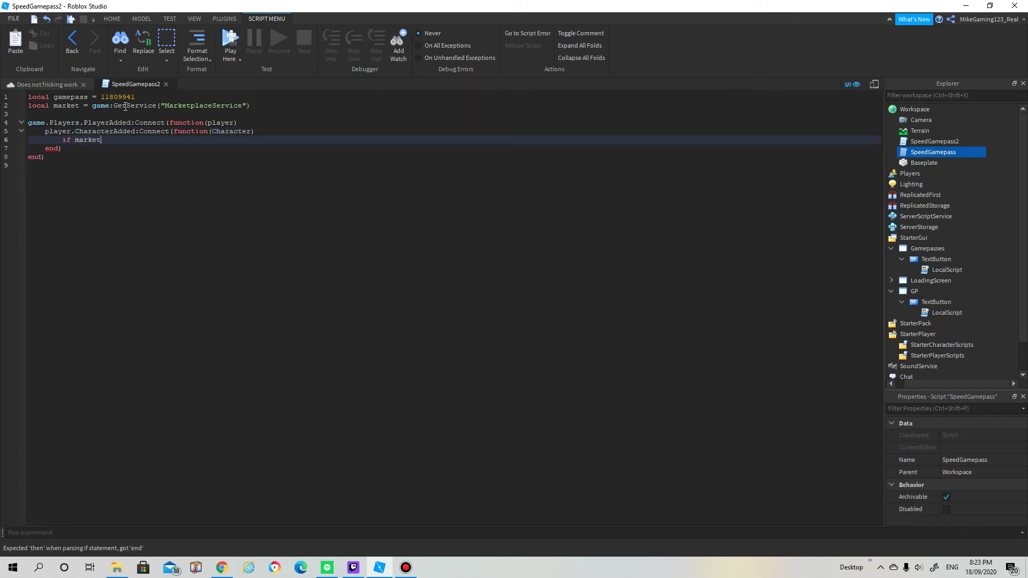
text(:)
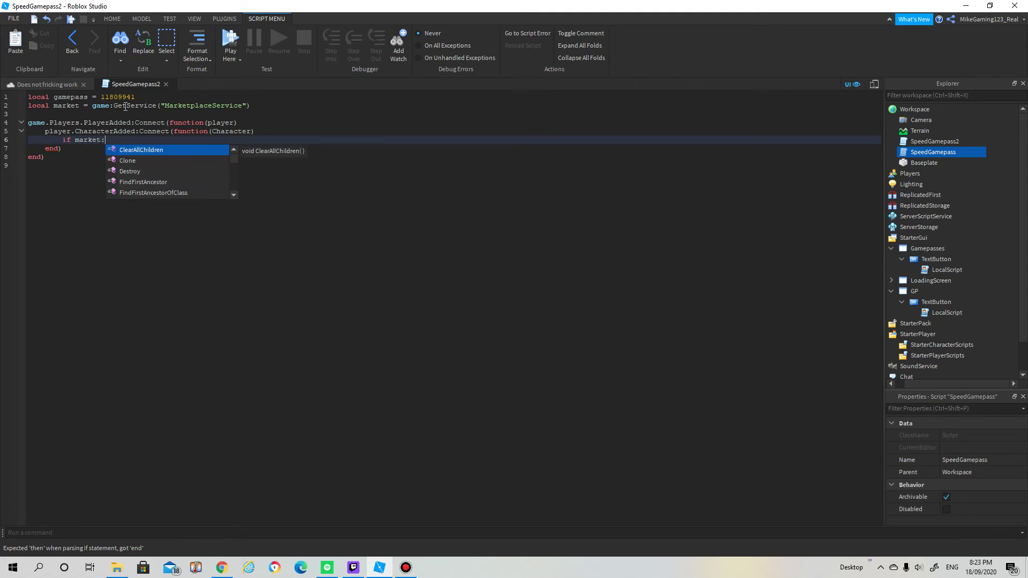
text(user)
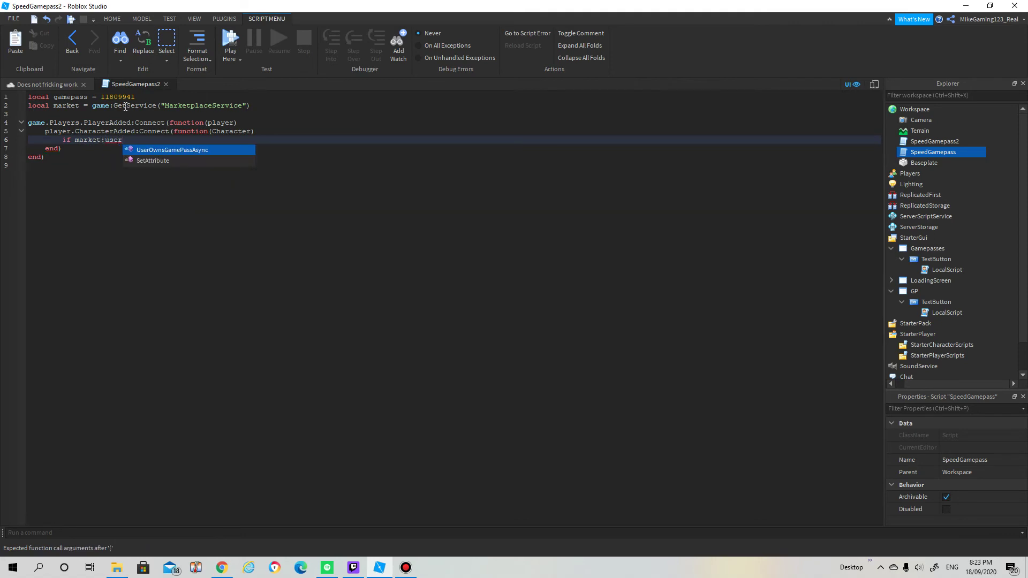
key(Tab)
text(()
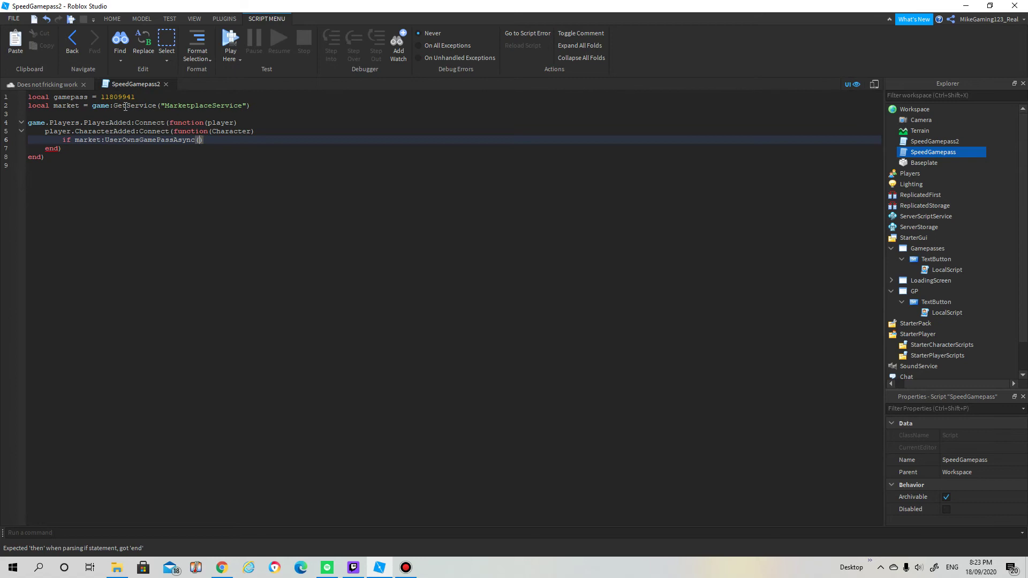
text(pla)
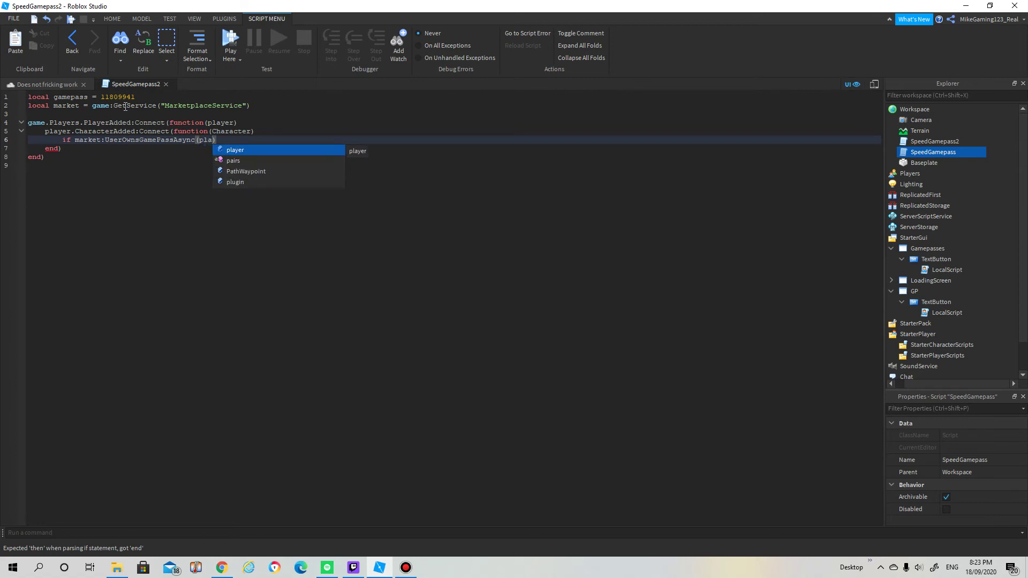
key(Tab)
text(.use)
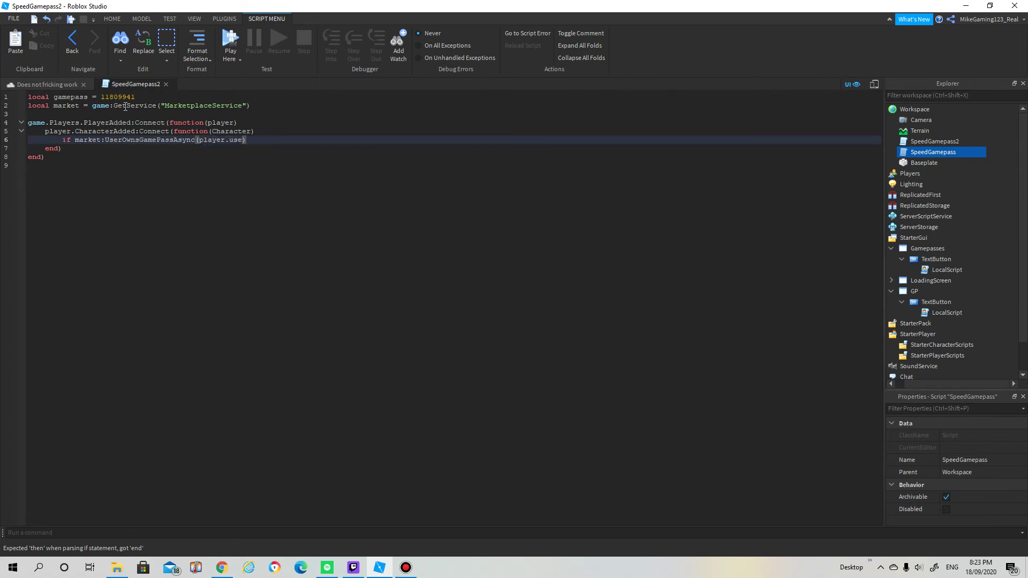
text(r)
key(BackSpace)
key(BackSpace)
key(BackSpace)
key(BackSpace)
text(User)
text(I)
text(d)
text(, gamepas)
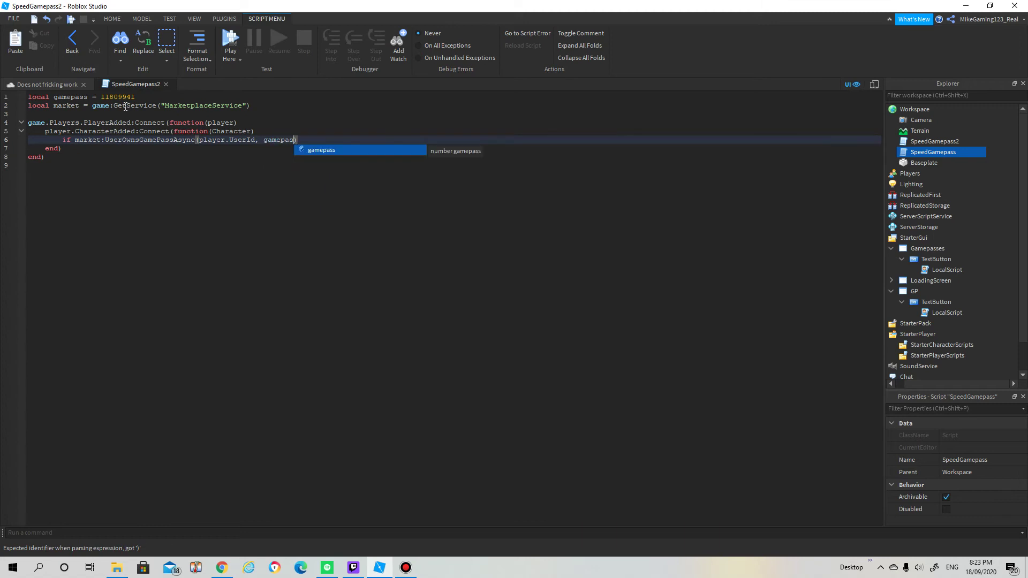
Finish the ownership check, get Character's Humanoid as h, and set h.WalkSpeed to 72
key(Tab)
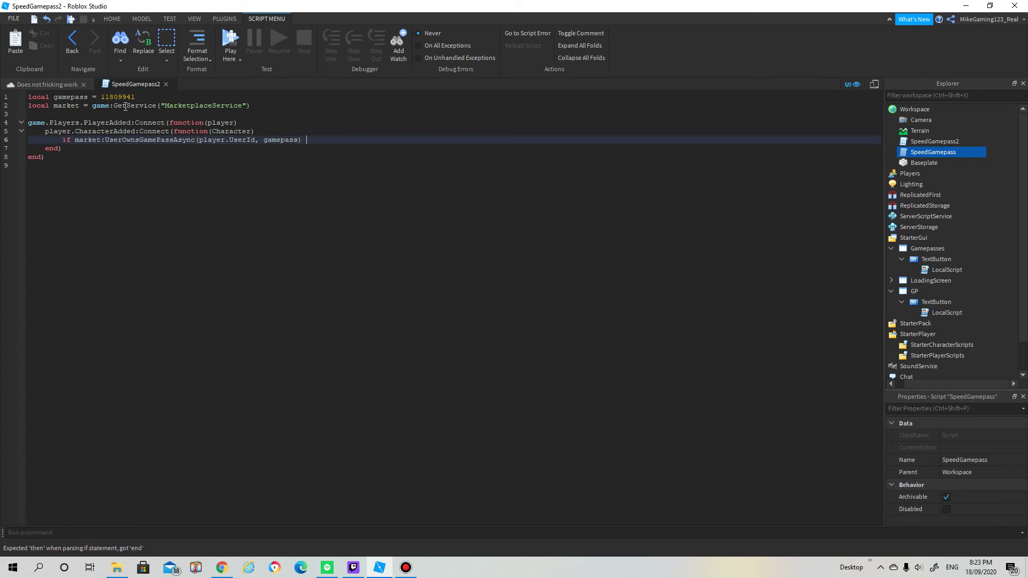
text(then)
key(Return)
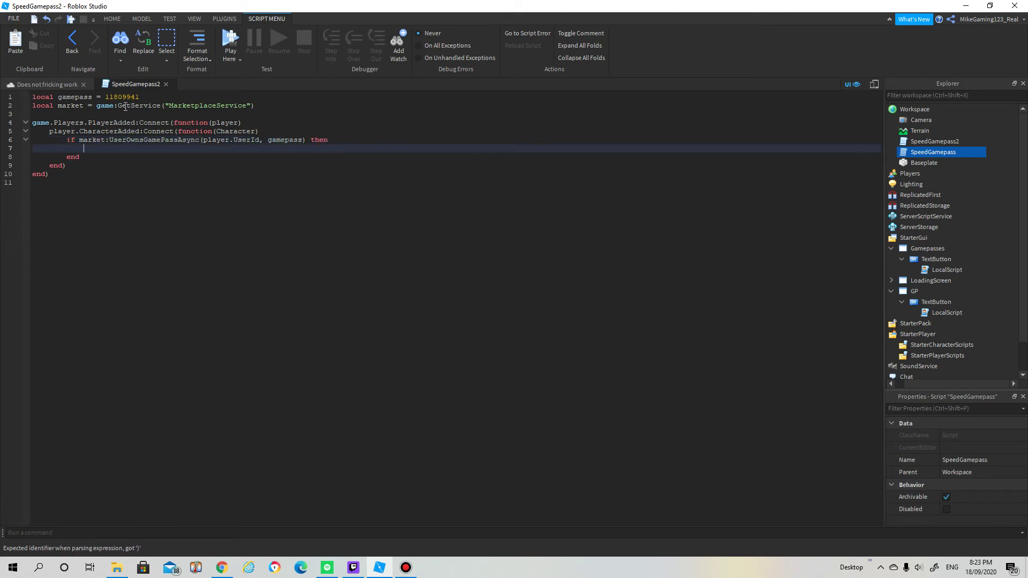
text(local h)
text( Char)
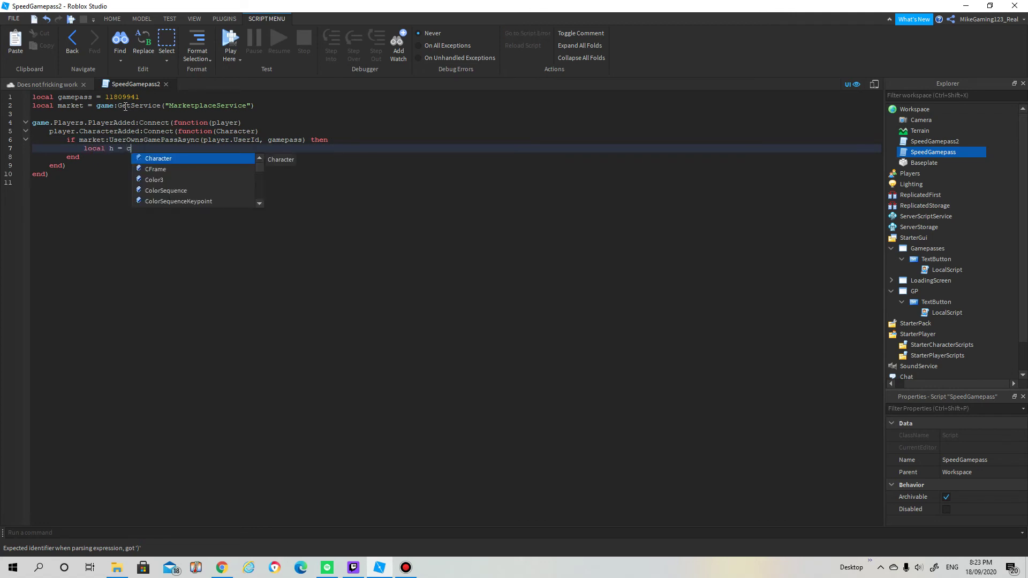
key(Tab)
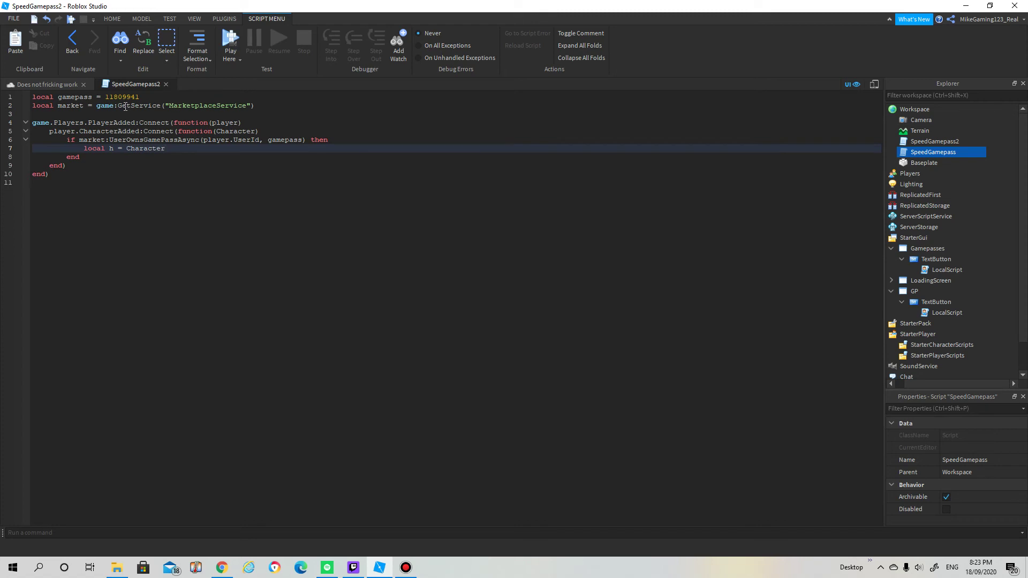
text(:Wai)
text(tForChi)
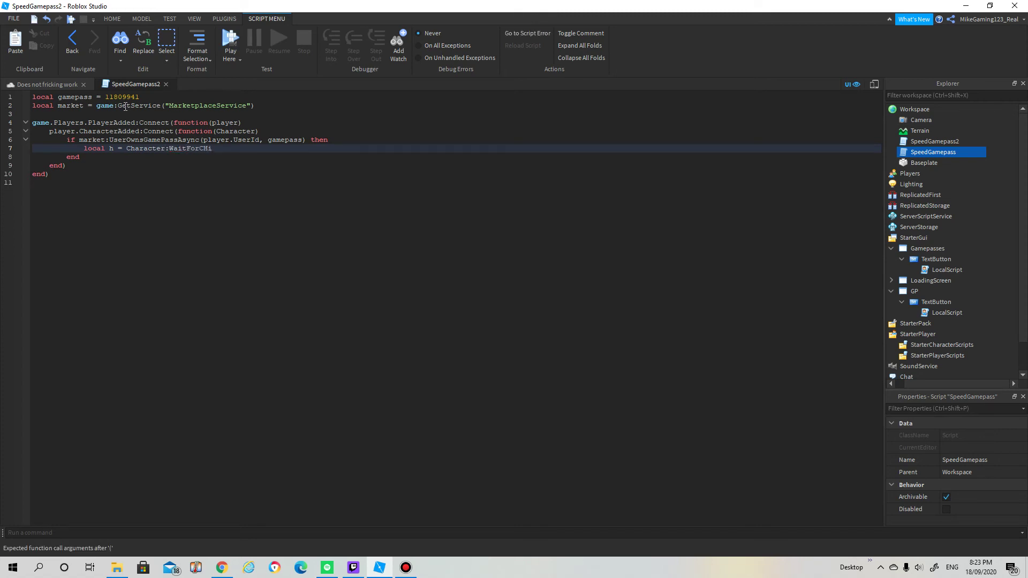
key(BackSpace)
key(BackSpace)
key(BackSpace)
text(Ch)
text(ild()
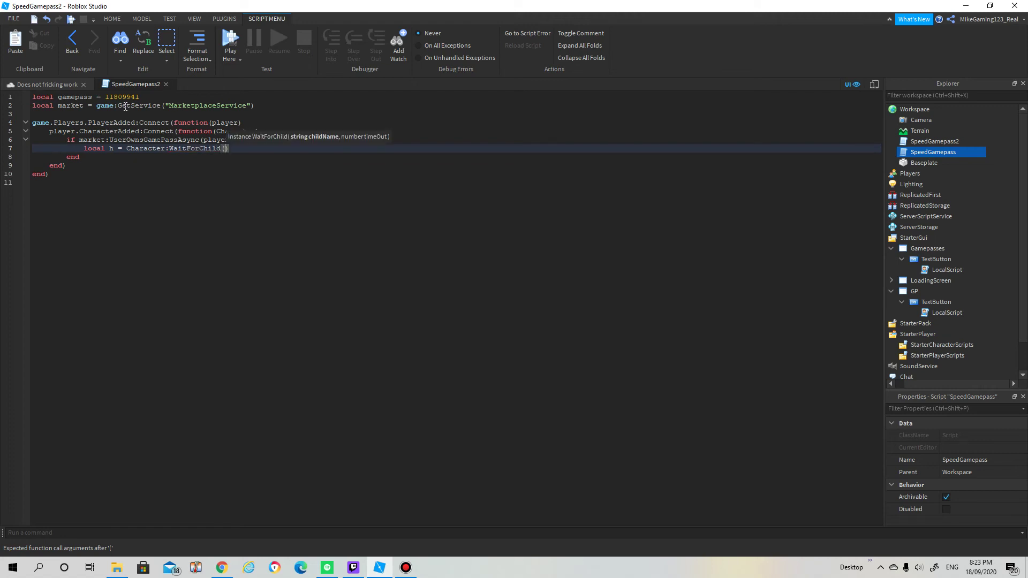
text(")
text(Humanoid)
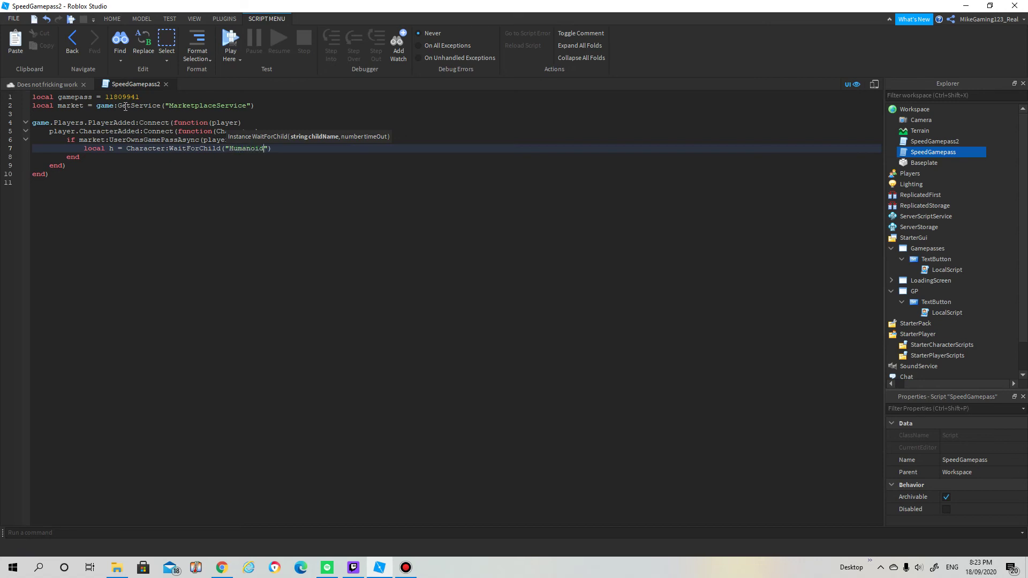
text(")
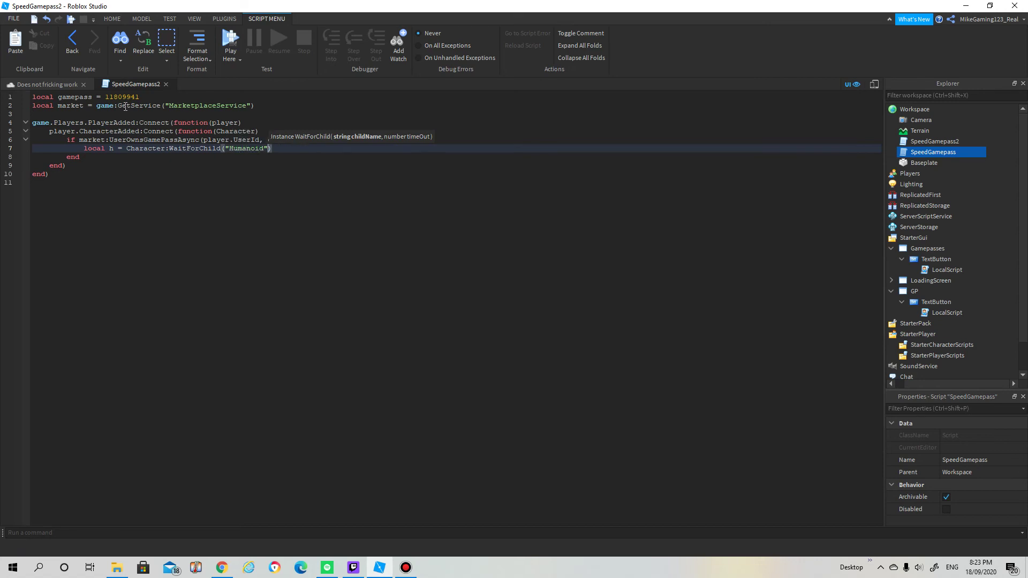
text())
key(Return)
text(h.Wal)
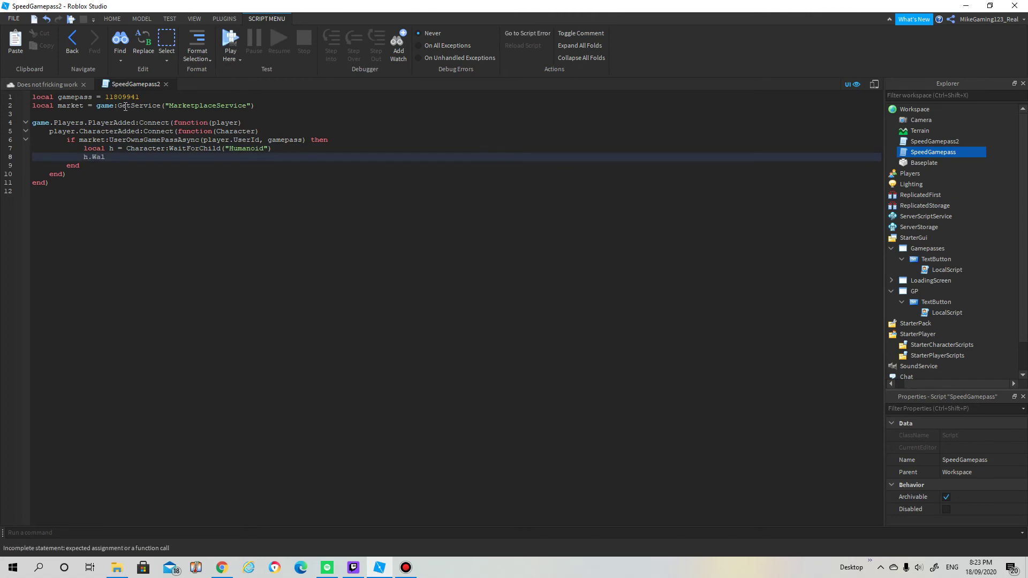
text(kSpeed =)
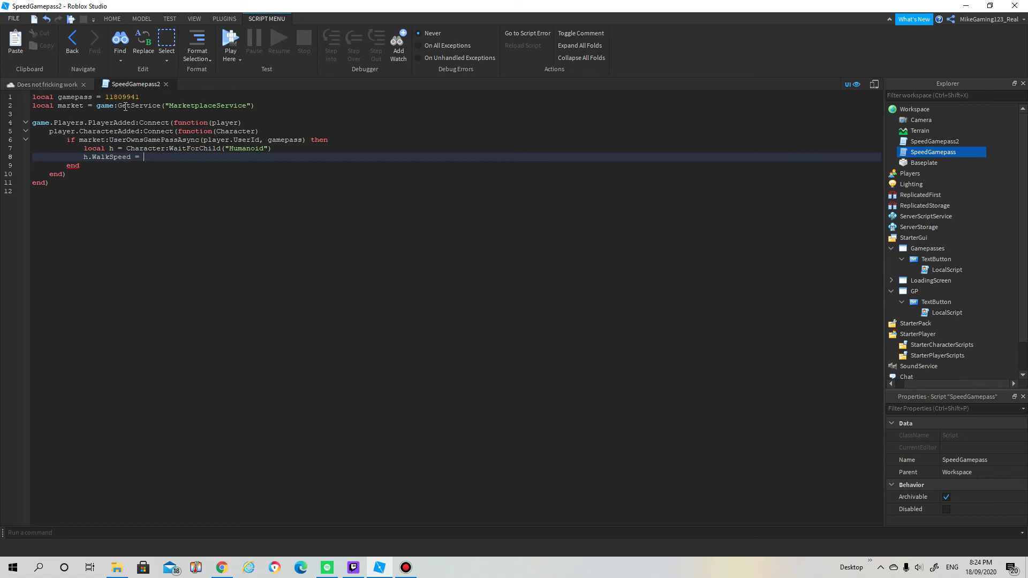
text(32)
key(BackSpace)
key(BackSpace)
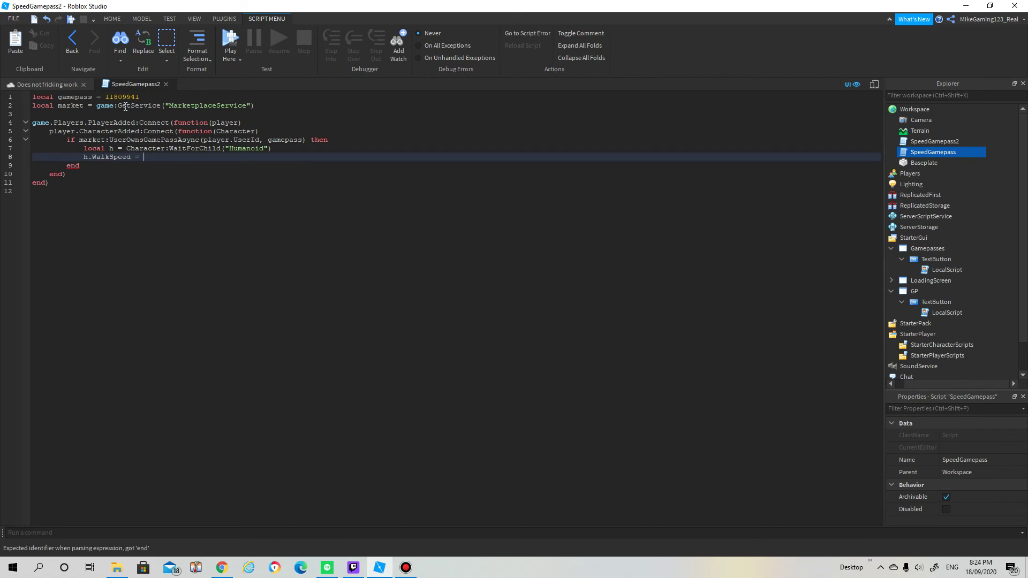
text(72)
Close SpeedGamepass2, then select and deselect the GP TextButton to view the baseplate
click(166, 84)
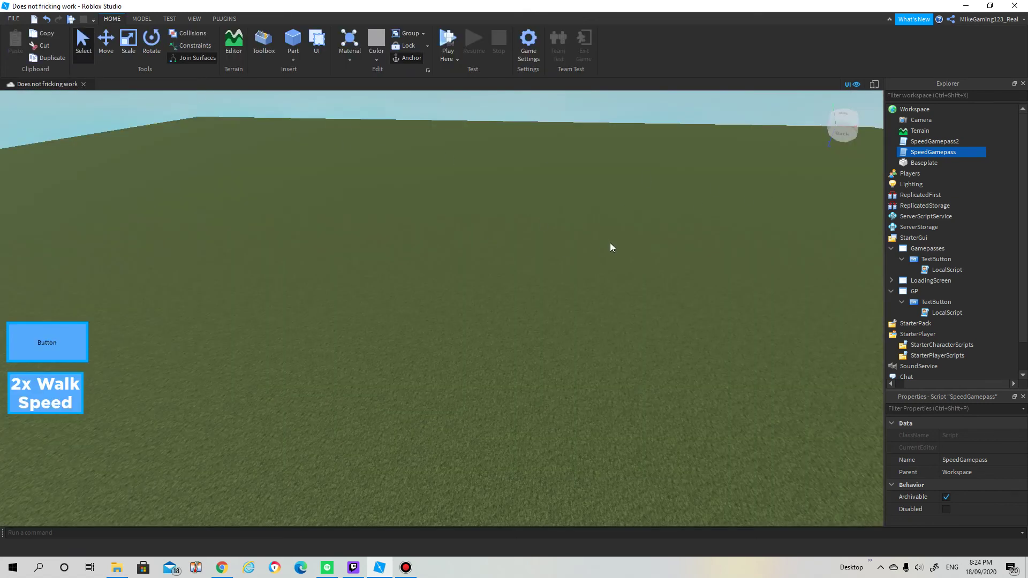
click(935, 301)
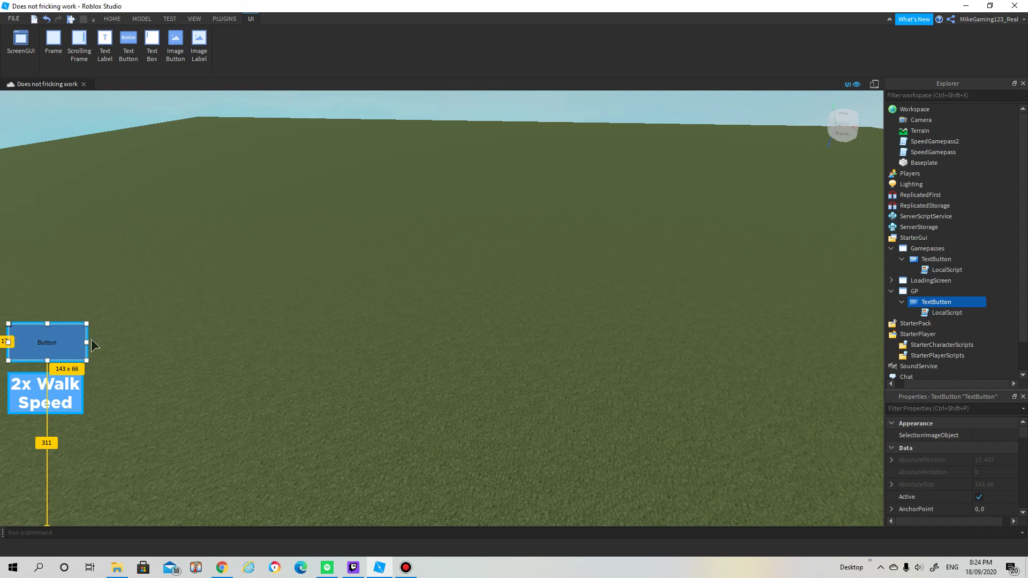
click(450, 362)
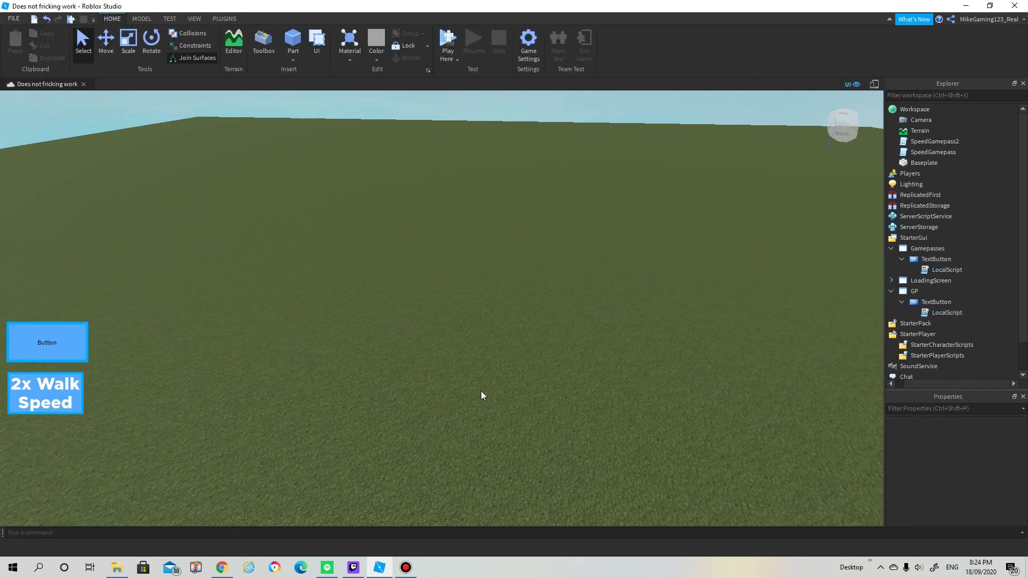
click(915, 302)
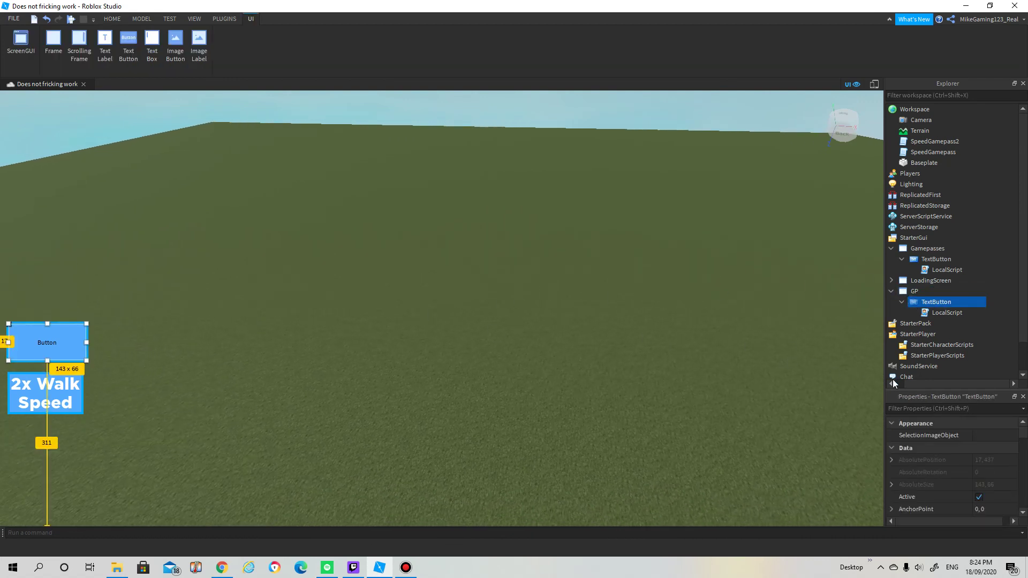
click(743, 335)
mouse_move(742, 336)
right_down()
mouse_move(732, 320)
mouse_move(589, 300)
right_up()
Start a play test from the TEST tab's Play option
click(169, 18)
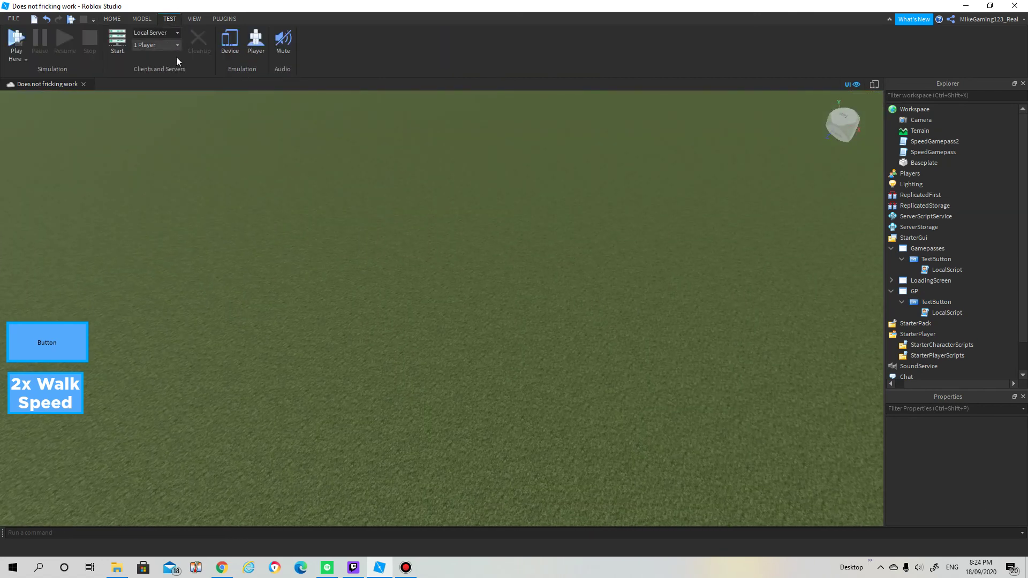
click(16, 58)
click(43, 83)
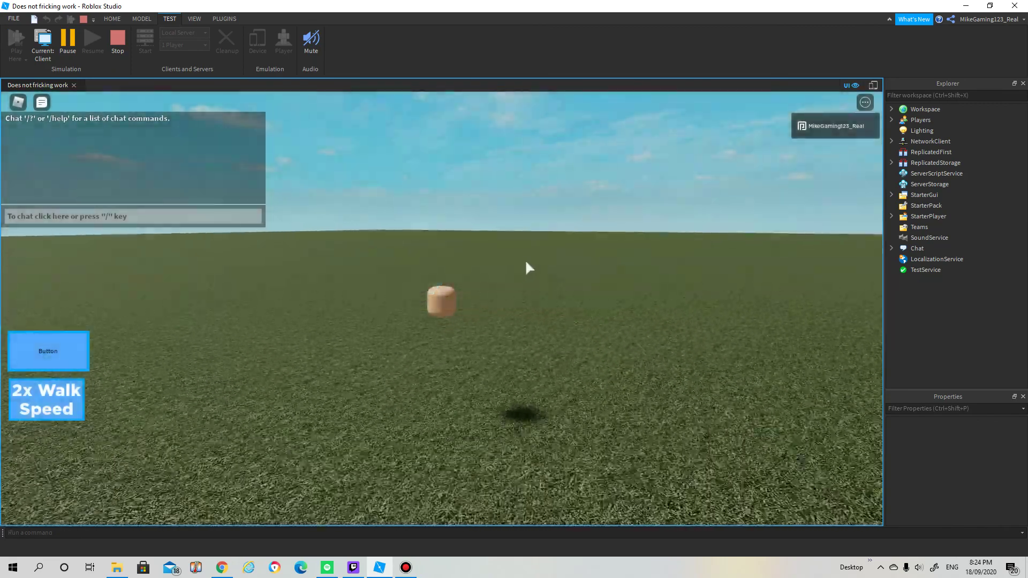
Walk the avatar across the baseplate while orbiting the camera around it
key(a)
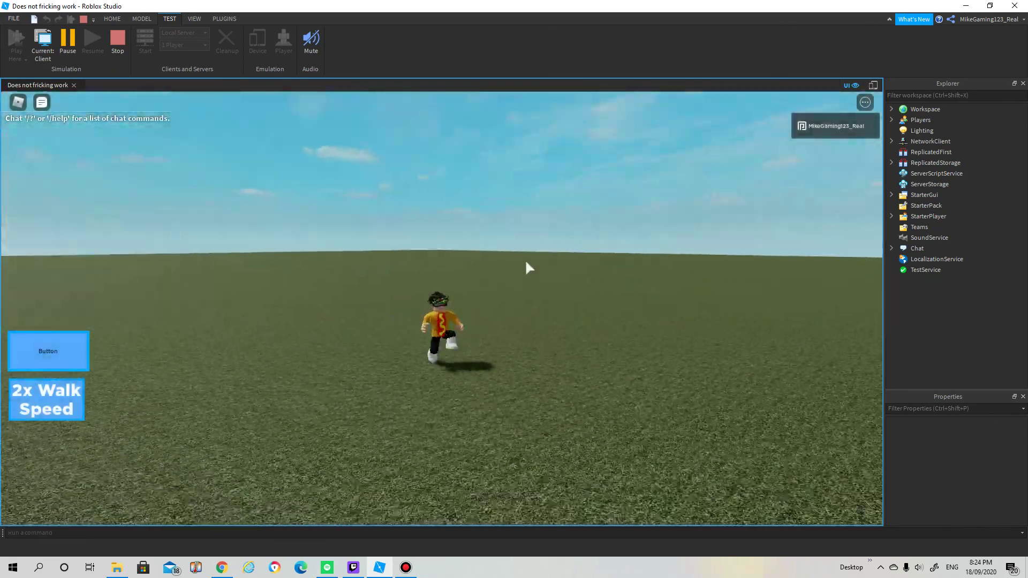
scroll(526, 268, down, 5)
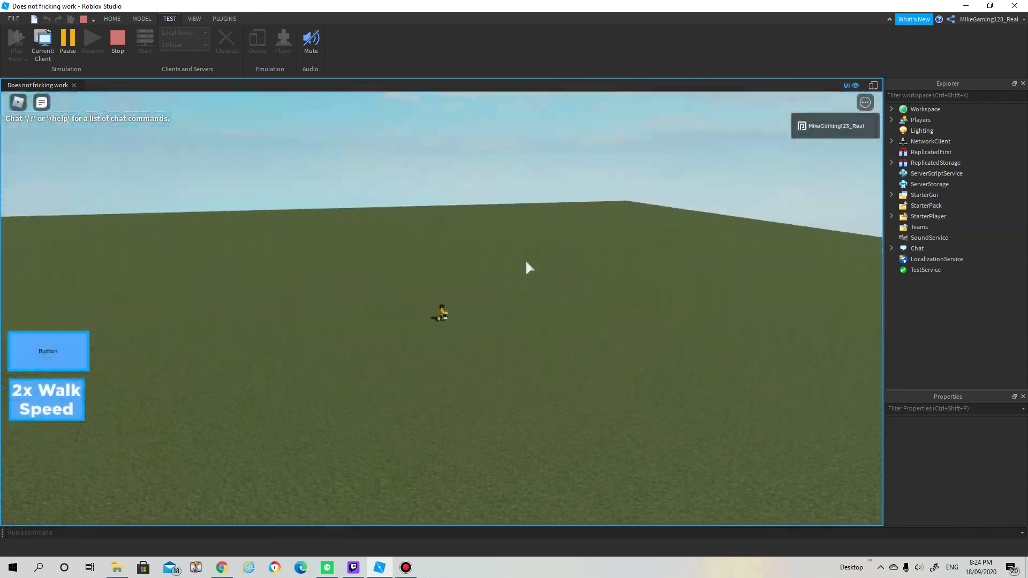
scroll(527, 267, up, 5)
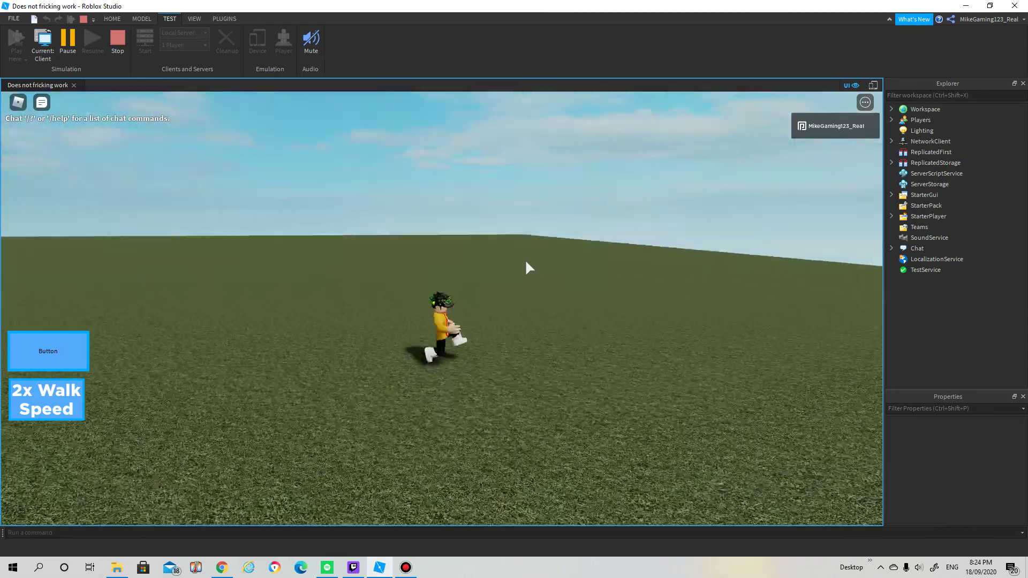
right_drag(526, 268, 533, 268)
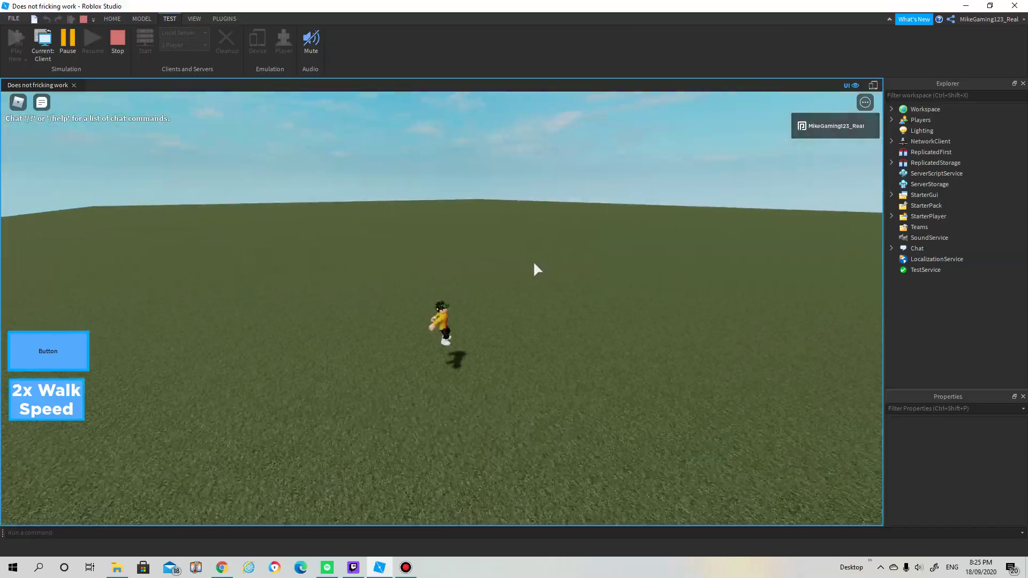
right_drag(533, 261, 533, 261)
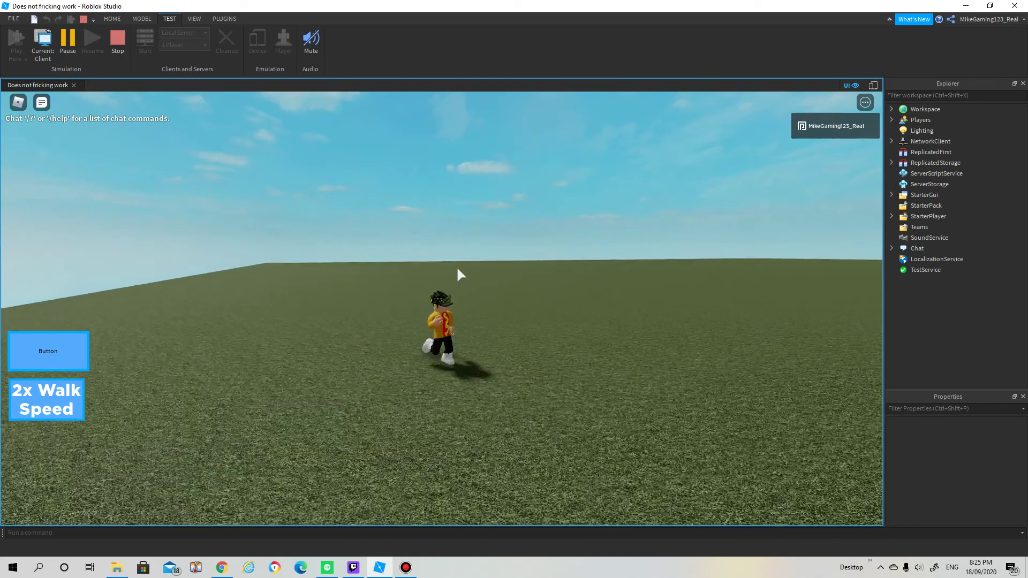
right_drag(462, 274, 463, 272)
scroll(462, 273, up, 2)
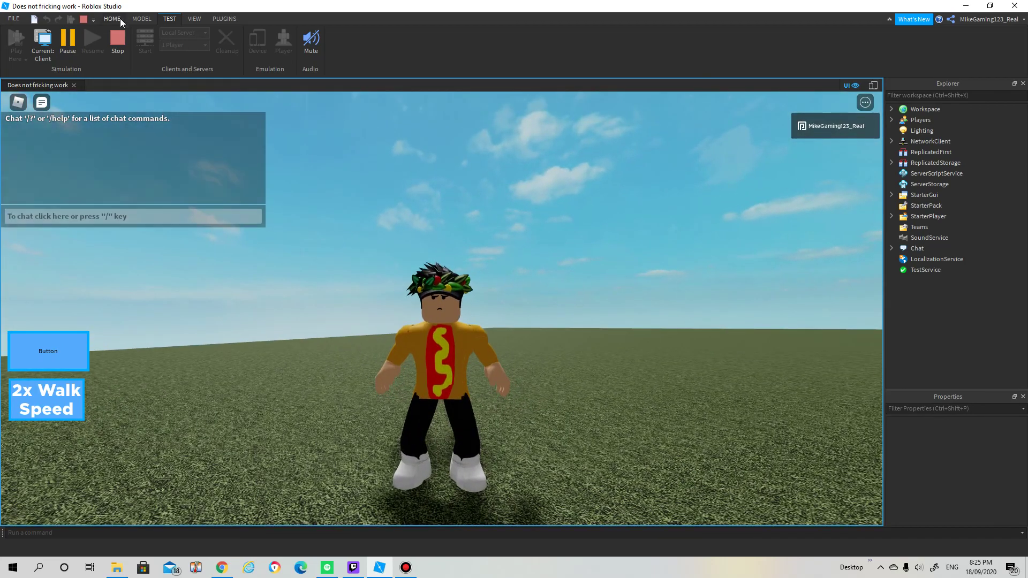